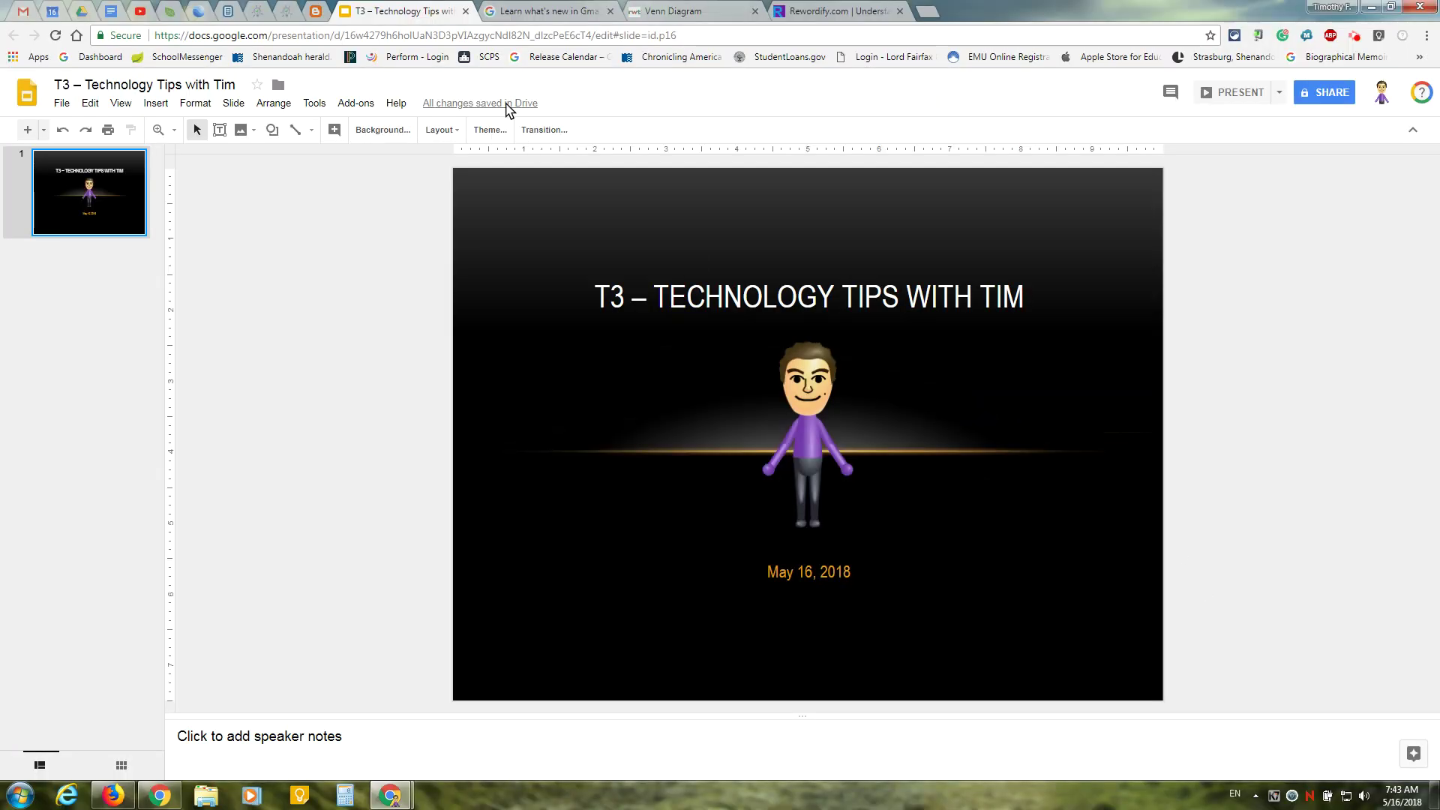
# Close the 'T3 – Technology Tips with Tim' Slides tab to reveal the Gmail help article
pyautogui.click(466, 11)
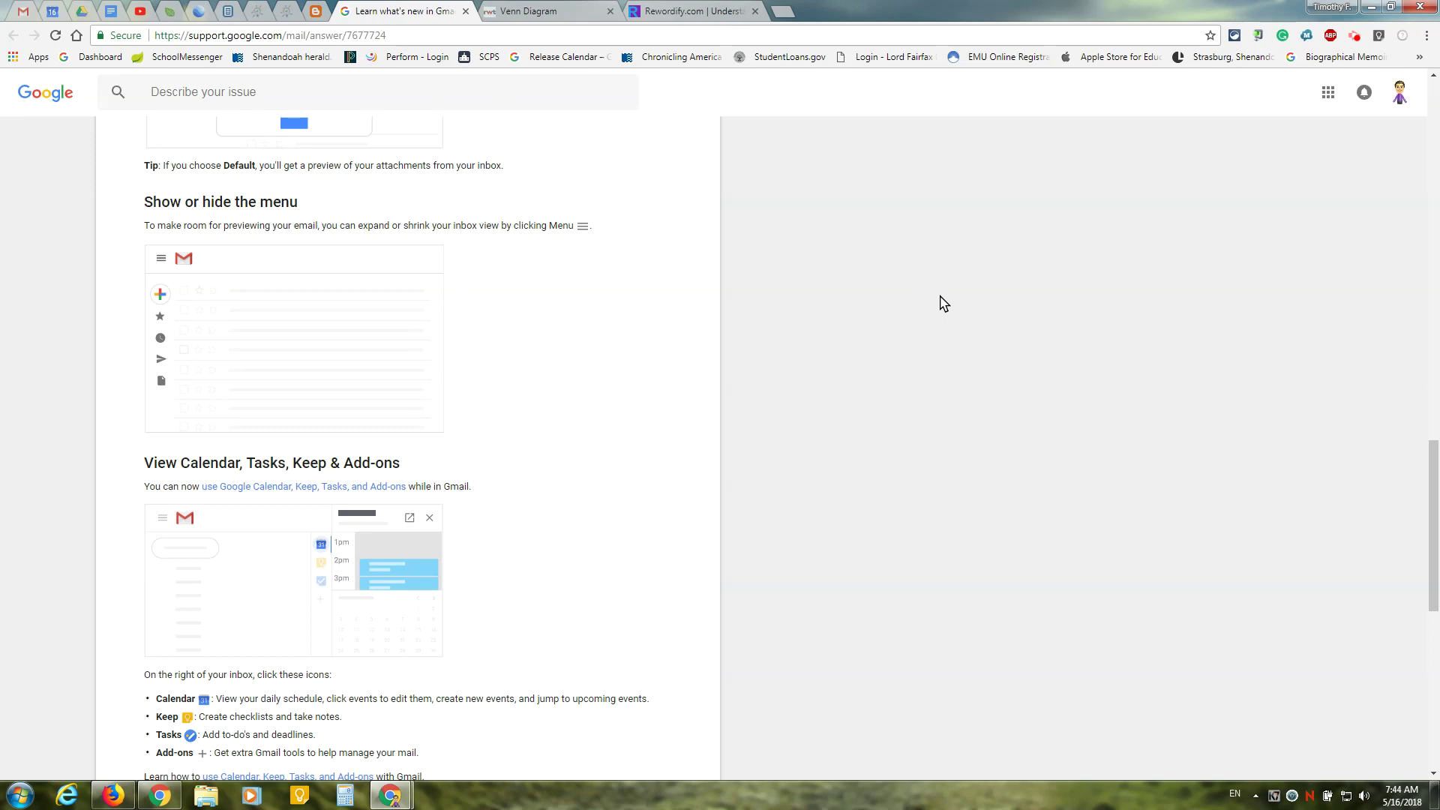
# Scroll the help article back to its top and bring the Gmail inbox window forward, maximized
pyautogui.scroll(6, 943, 302)
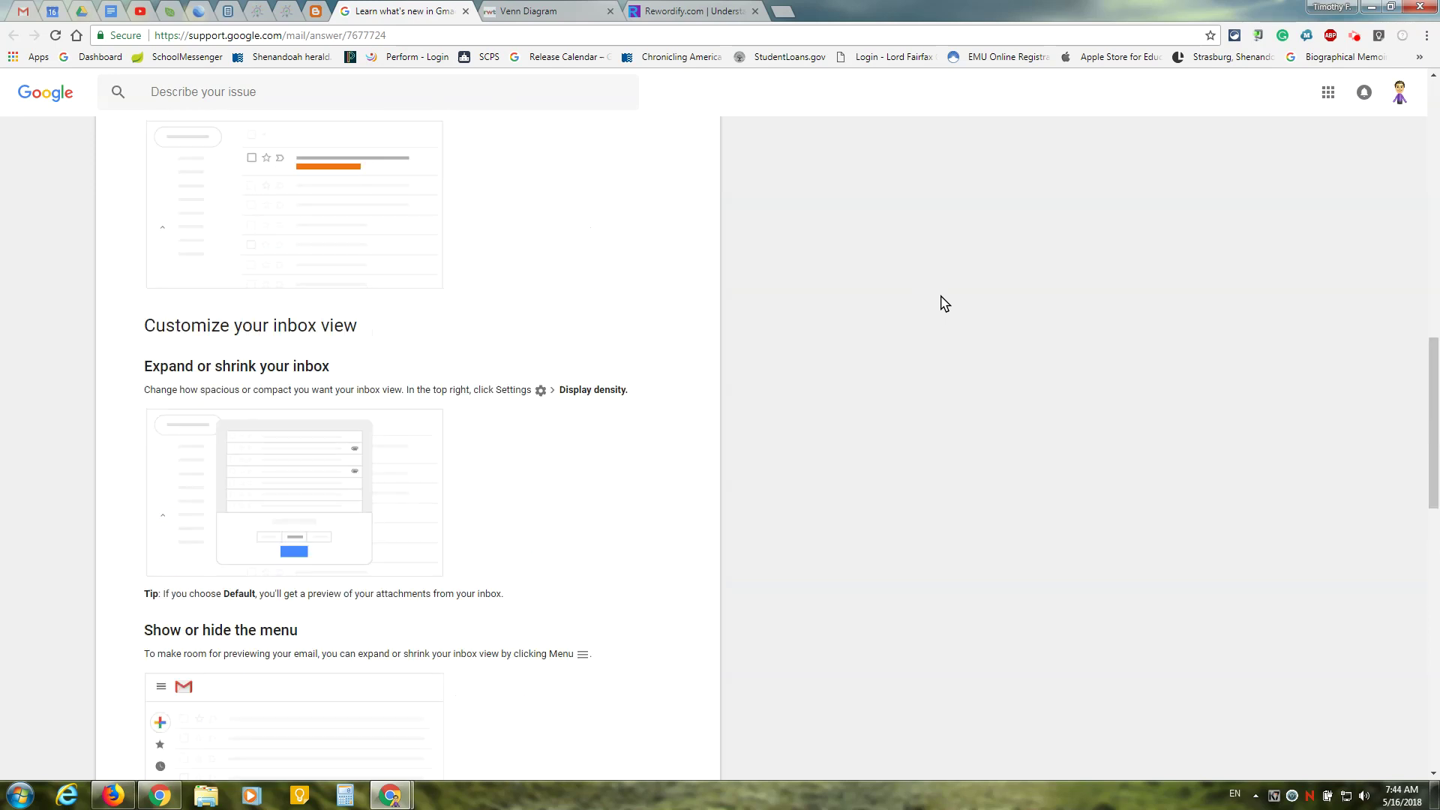
pyautogui.scroll(13, 831, 422)
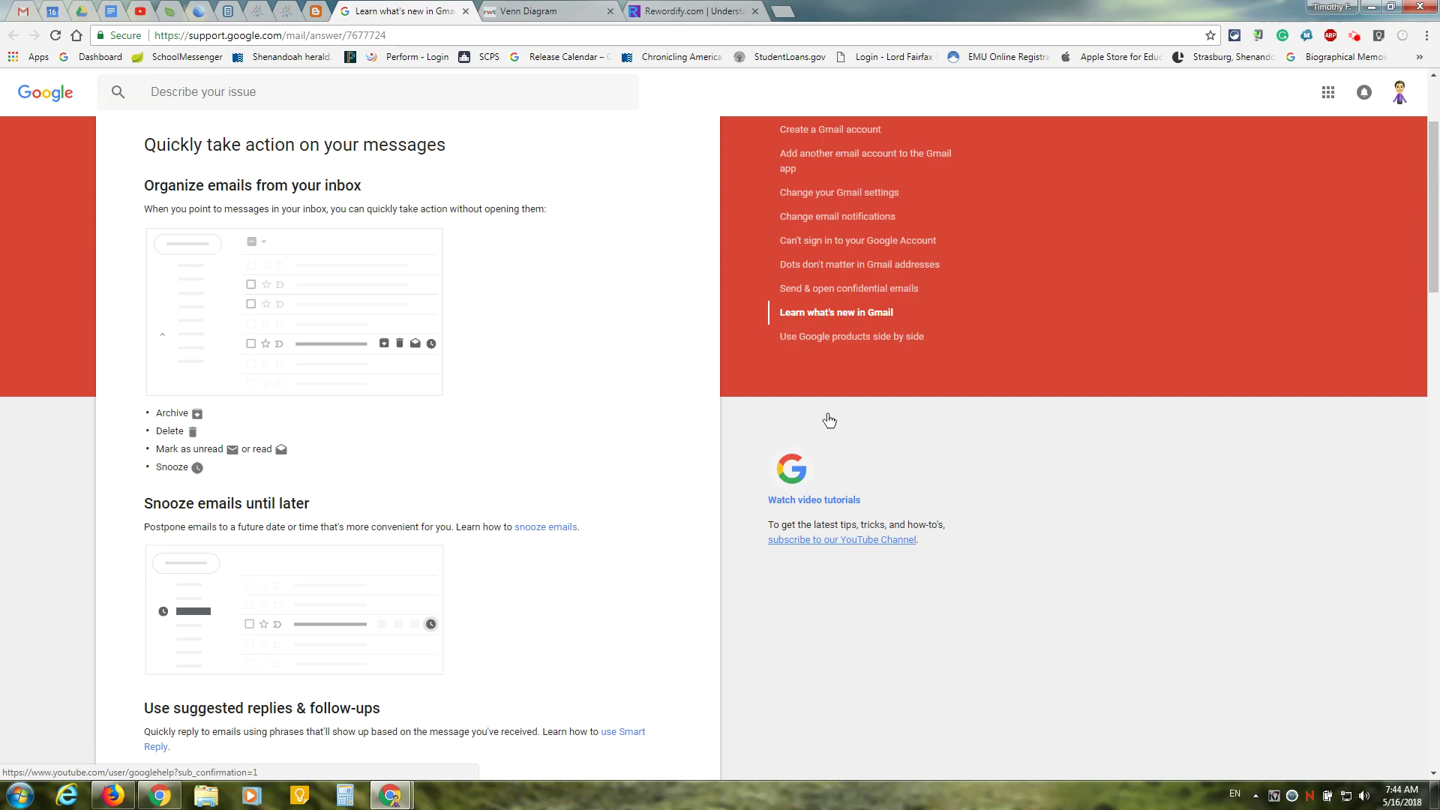
pyautogui.scroll(1, 829, 420)
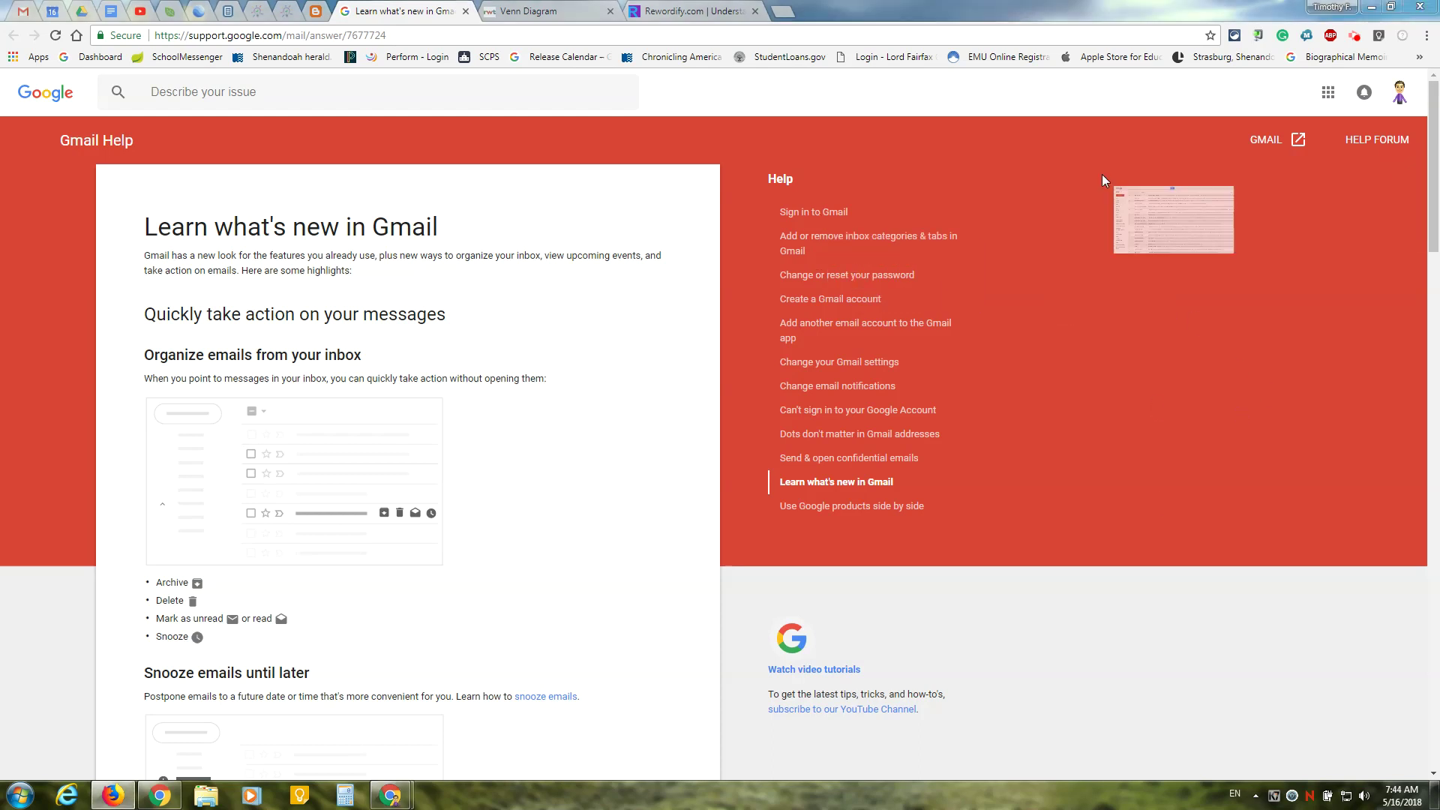
pyautogui.moveTo(1439, 195); pyautogui.dragTo(294, 20)
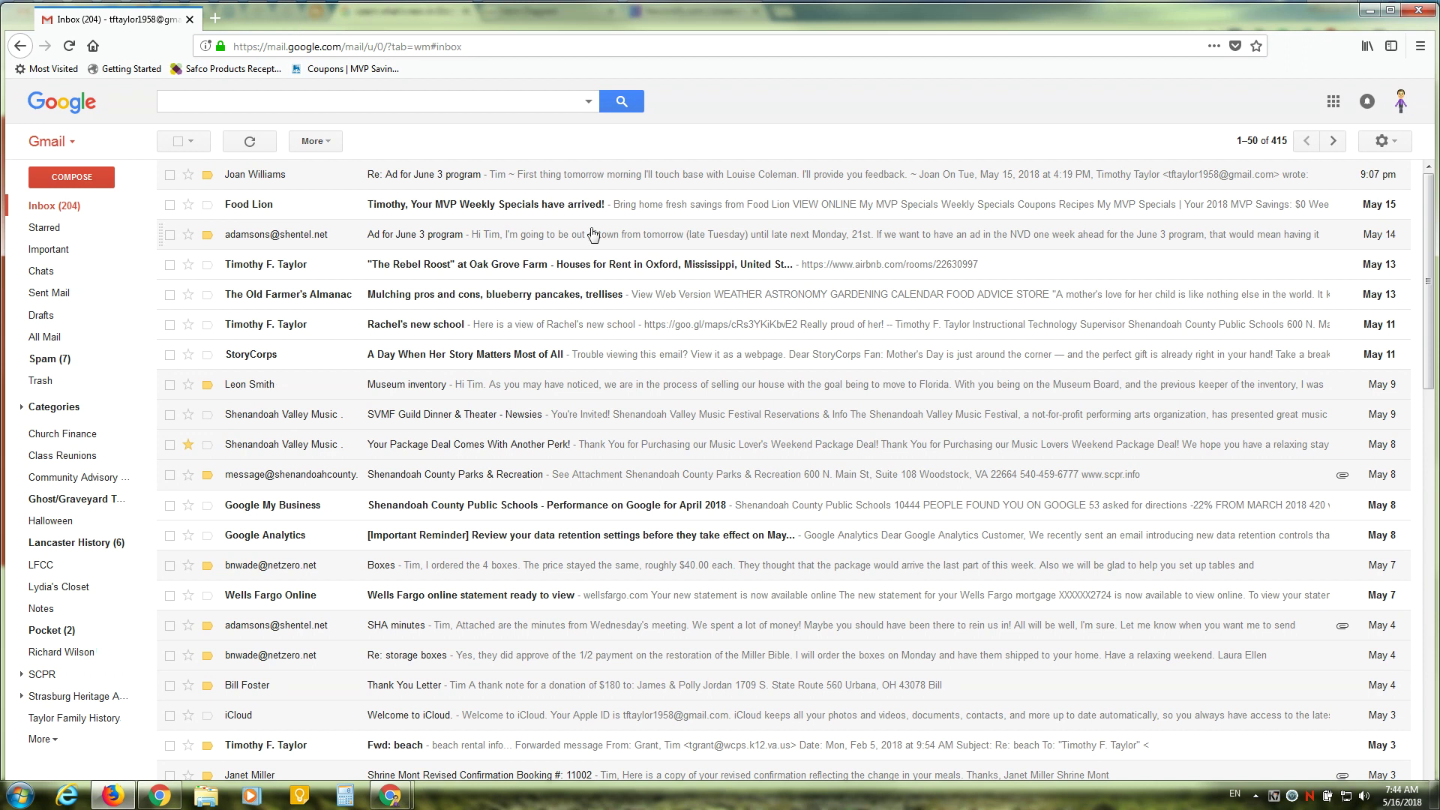
# Turn on 'Try the new Gmail' from Settings and close the Keep side panel
pyautogui.click(1389, 143)
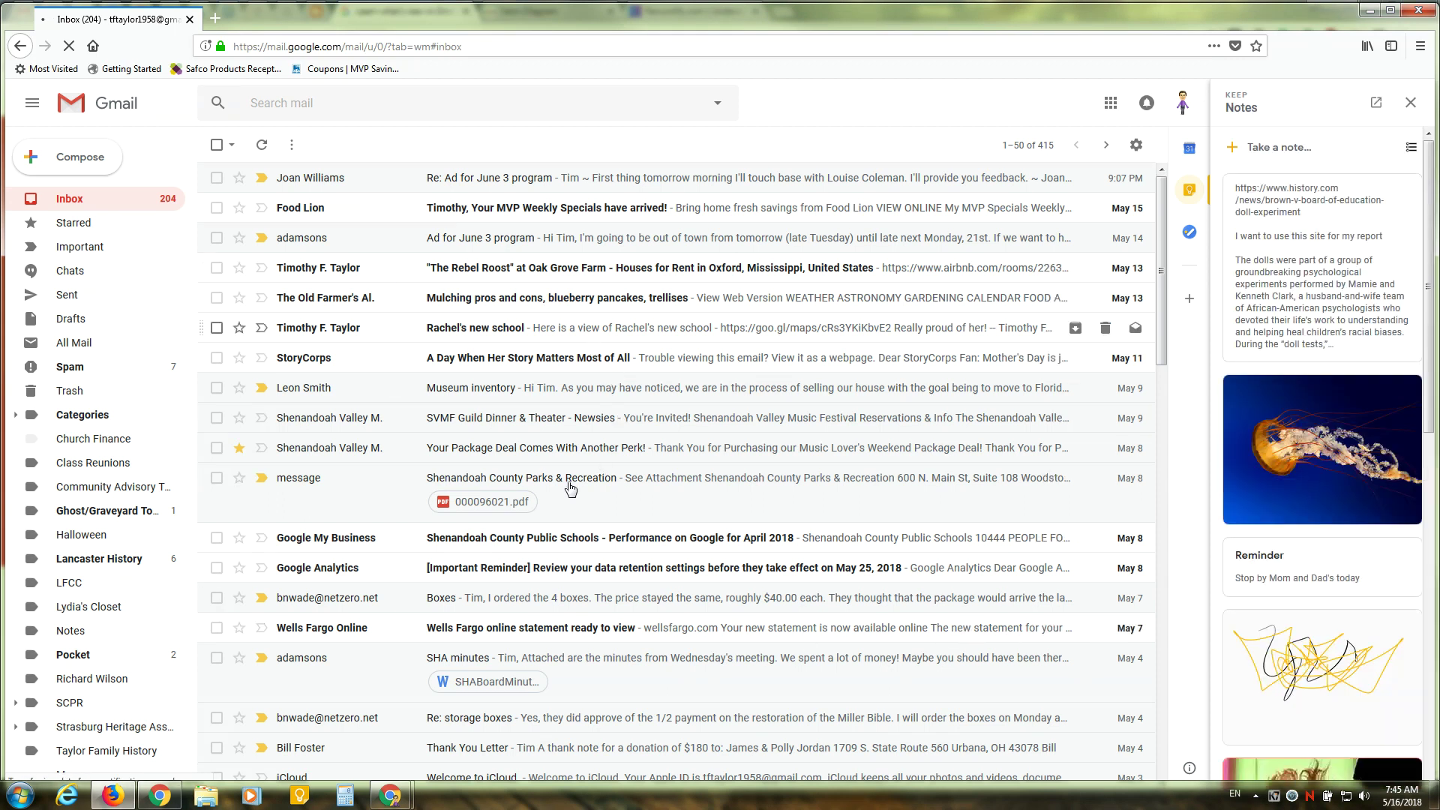
pyautogui.click(1410, 103)
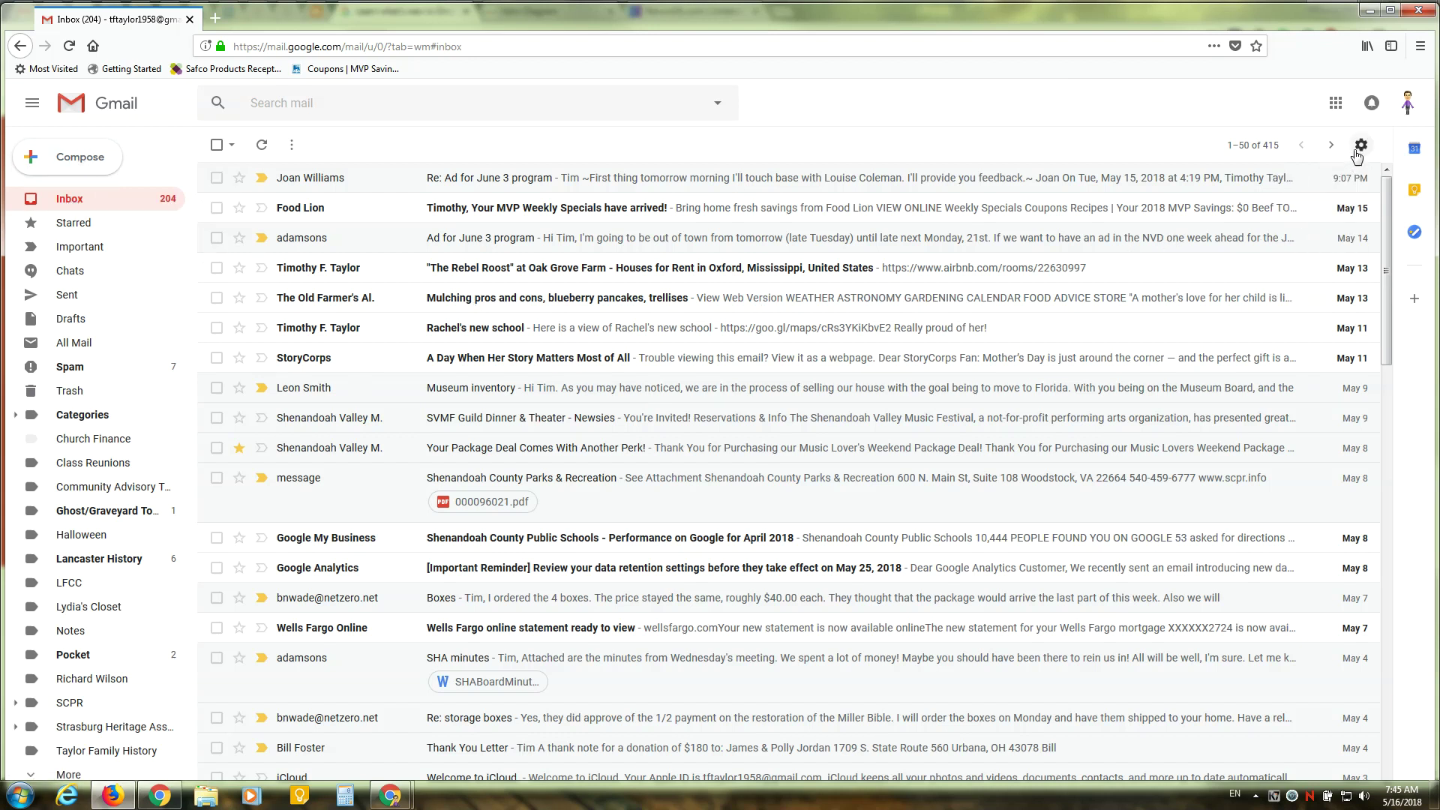
# Apply the Comfortable display density to the inbox
pyautogui.click(1361, 147)
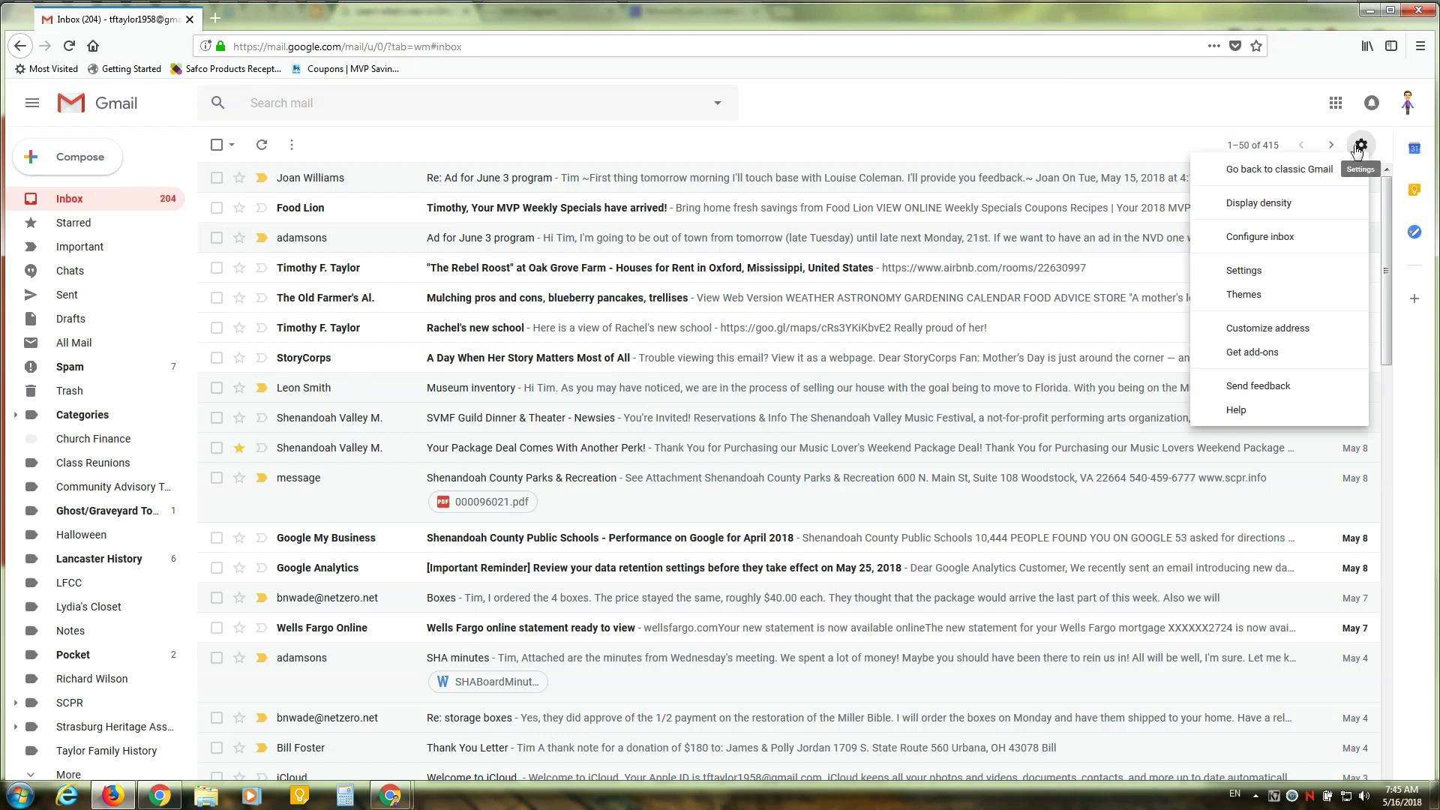
pyautogui.click(1263, 208)
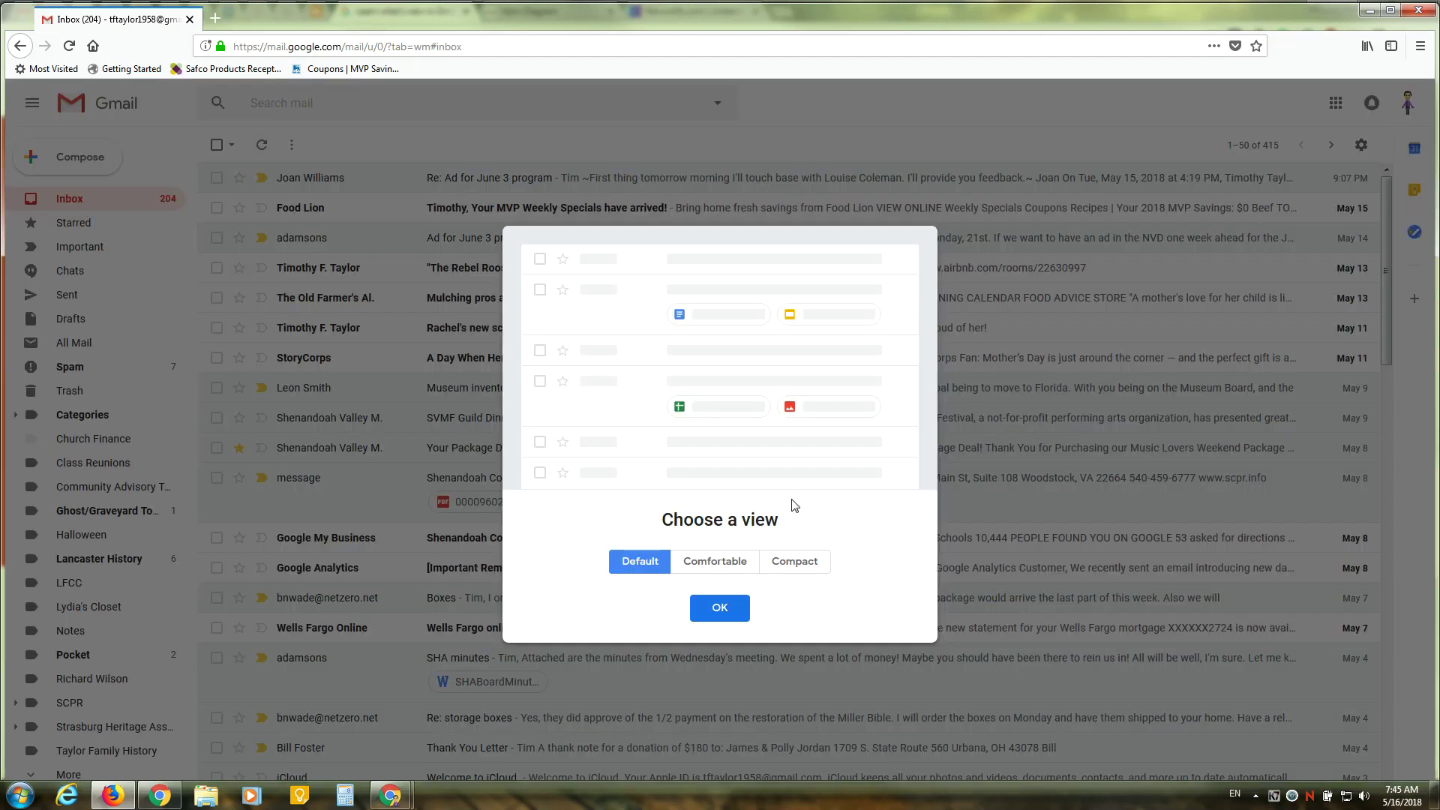
pyautogui.click(716, 564)
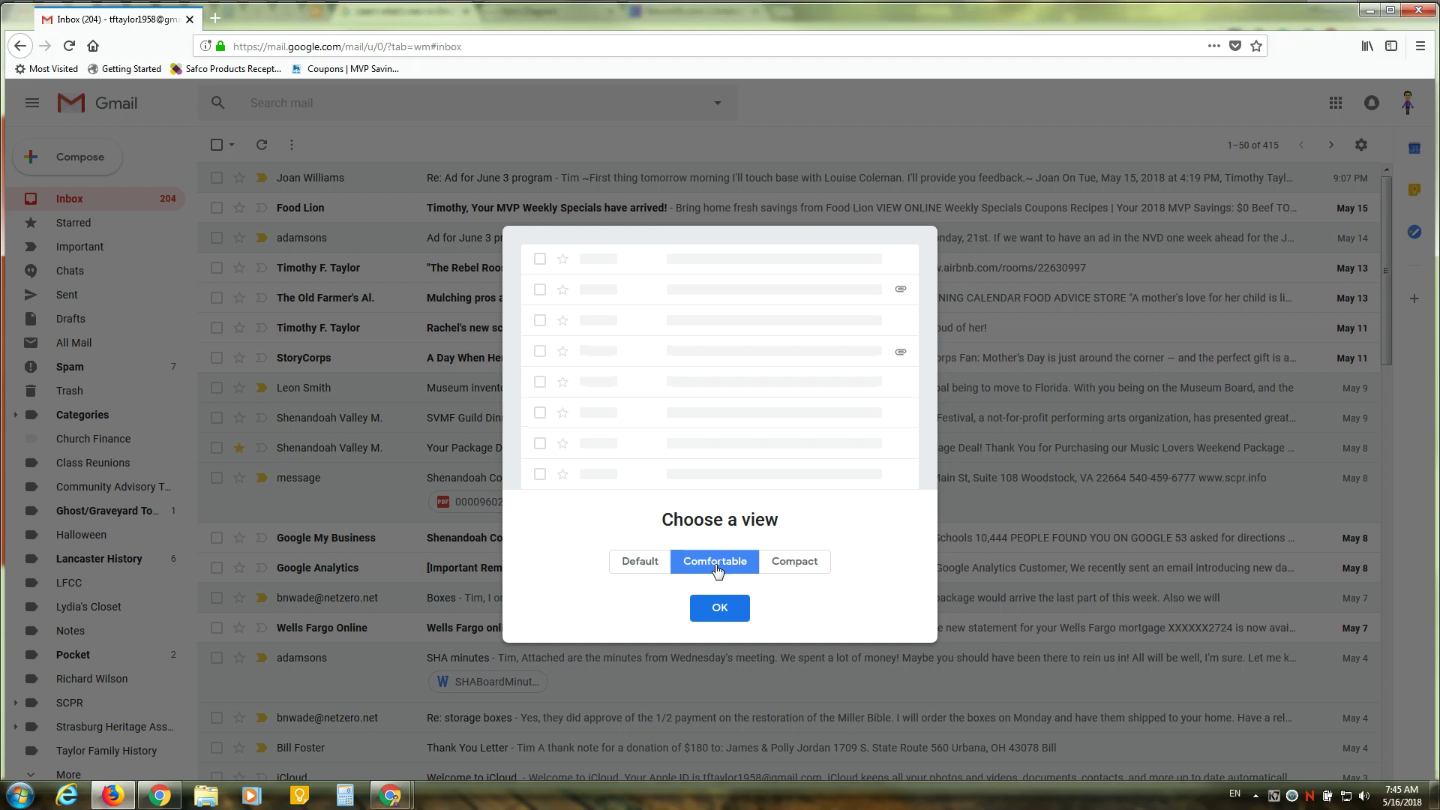
pyautogui.click(712, 609)
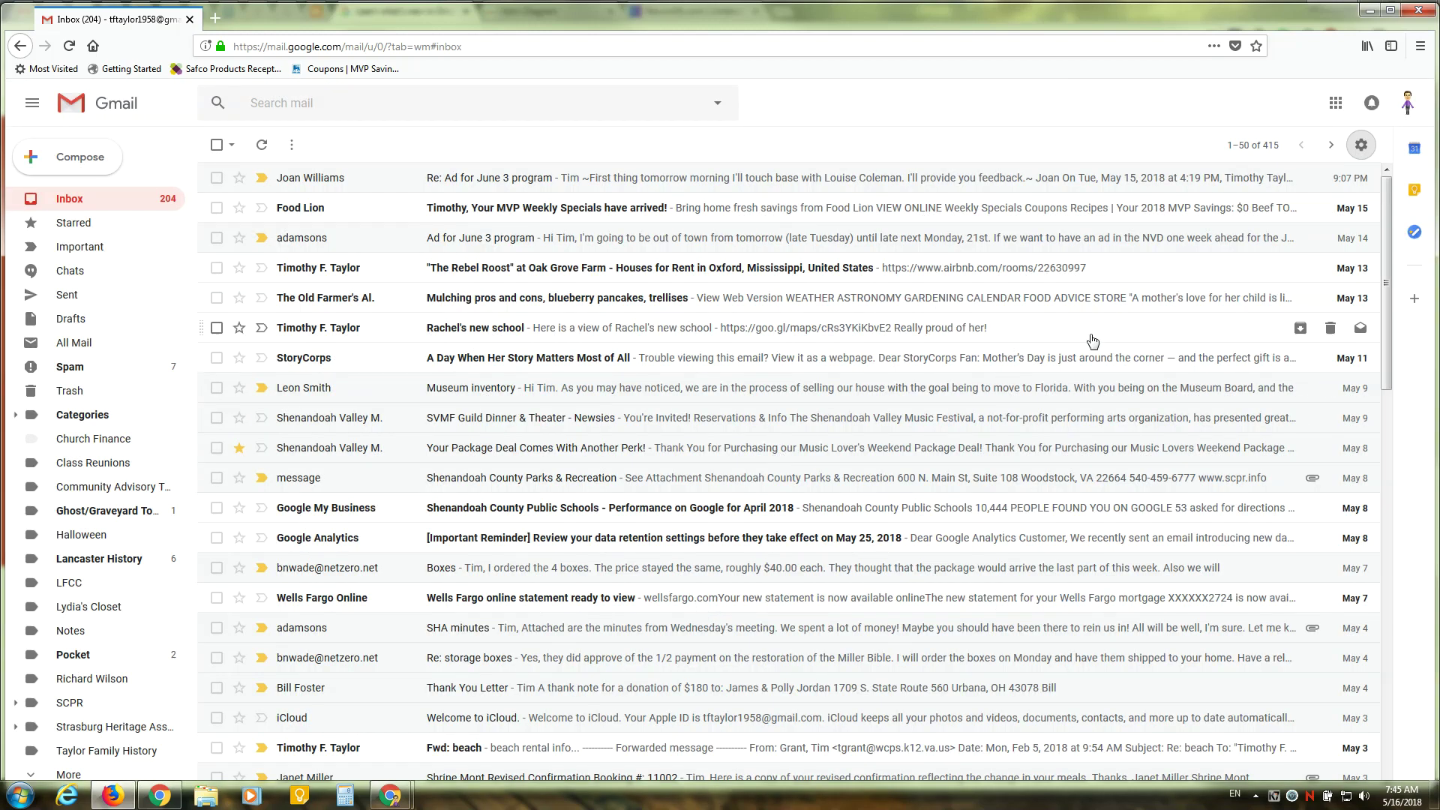
# Switch the inbox display density to Compact
pyautogui.click(1364, 150)
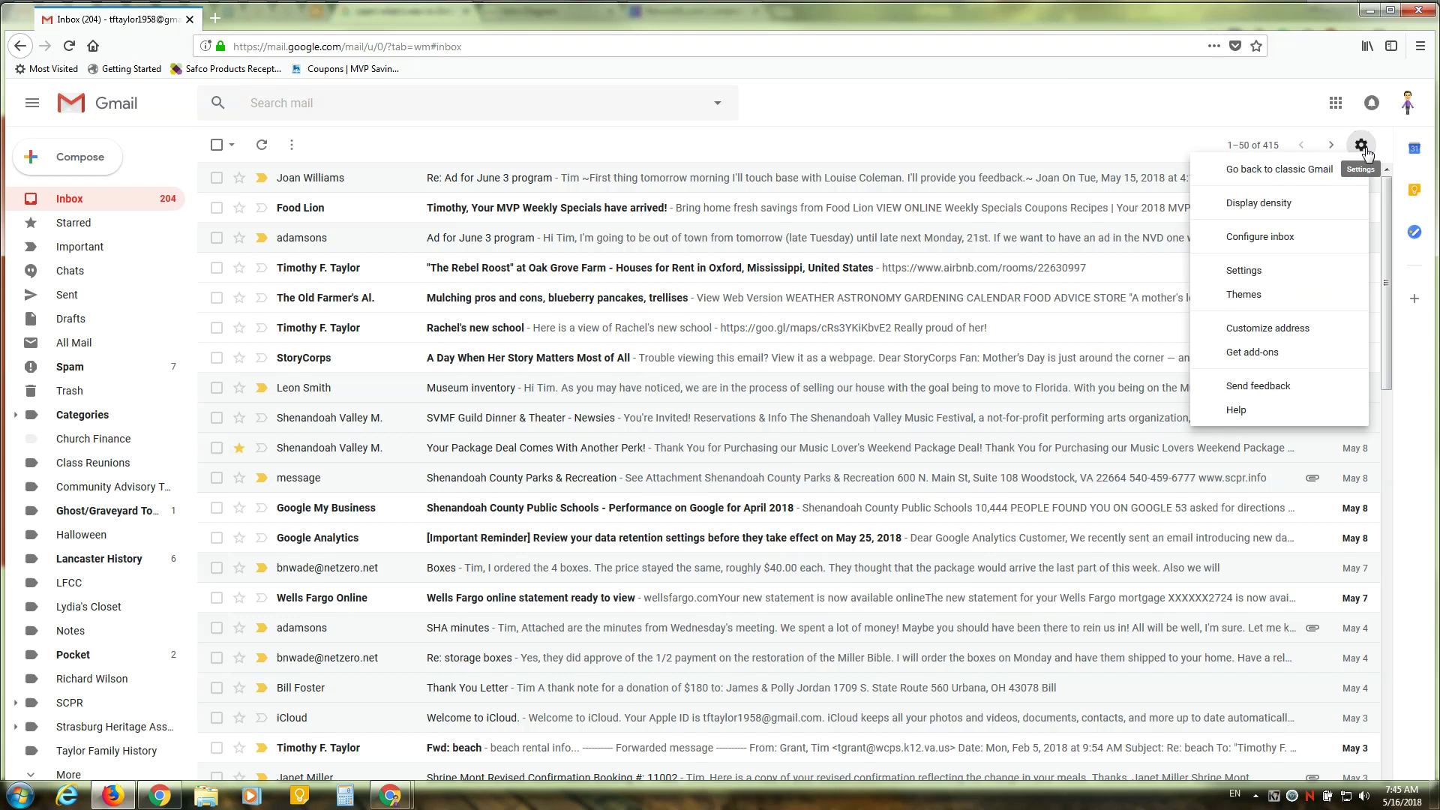
pyautogui.click(1267, 199)
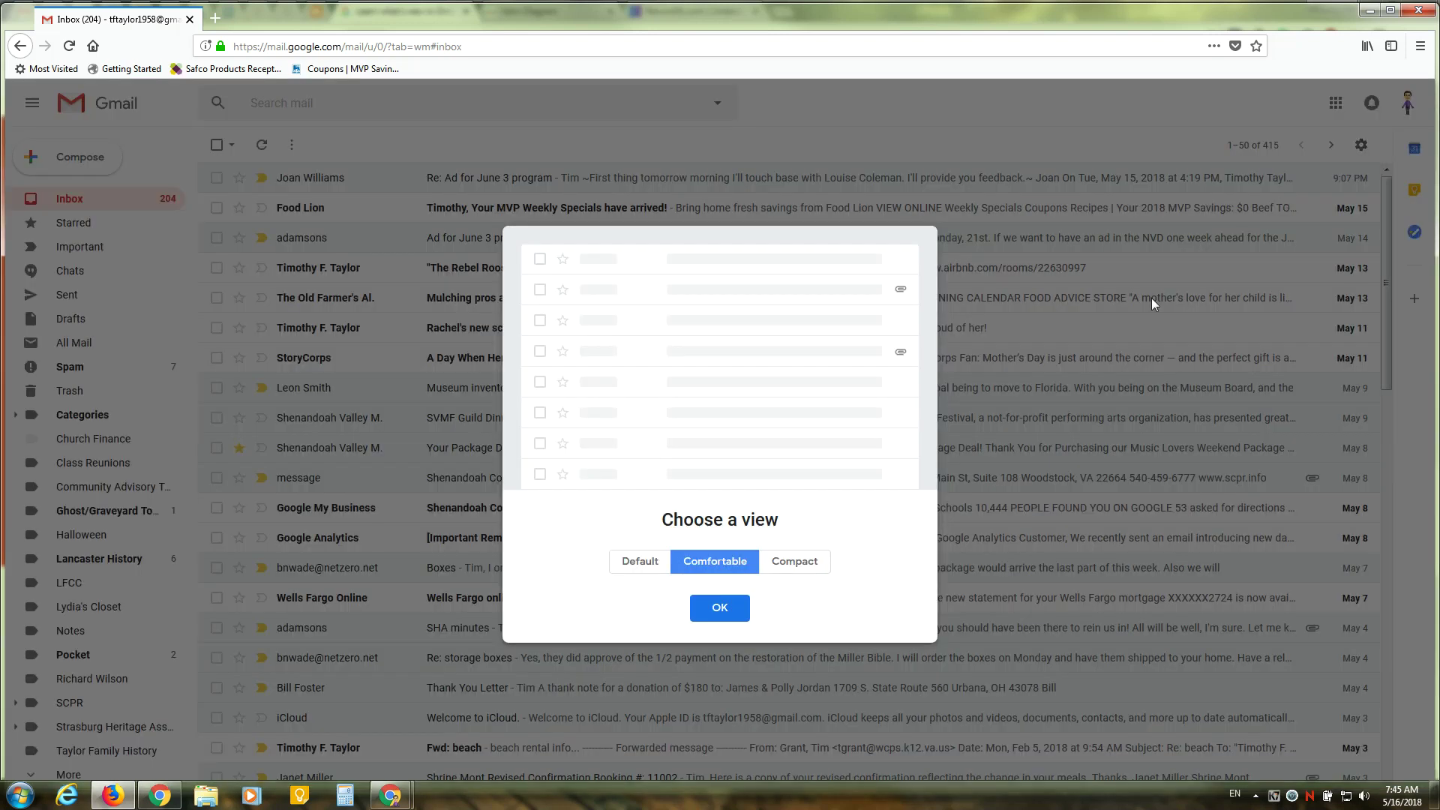
pyautogui.click(791, 573)
pyautogui.click(723, 604)
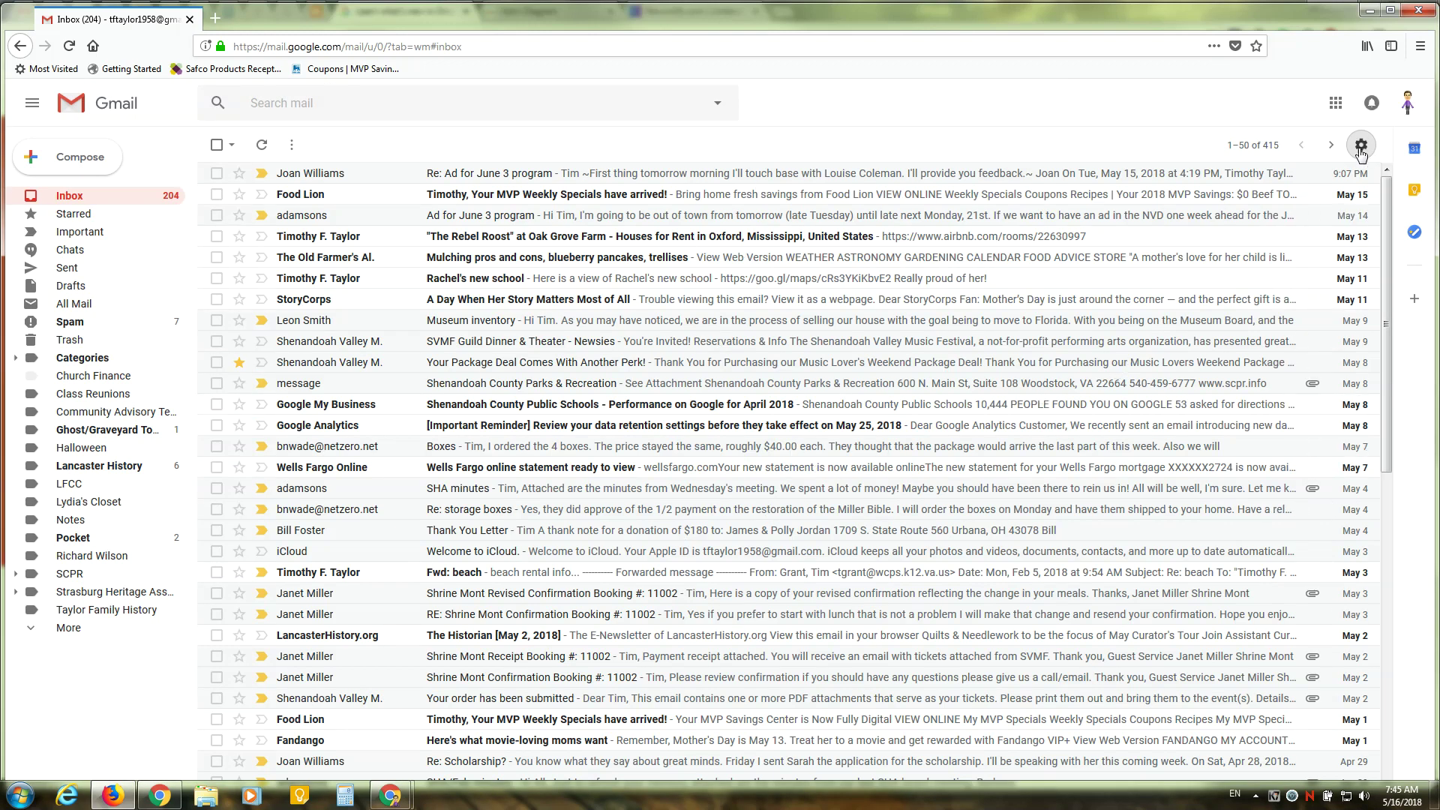
# Compare the Default and Comfortable previews, then apply Comfortable density again
pyautogui.click(1360, 147)
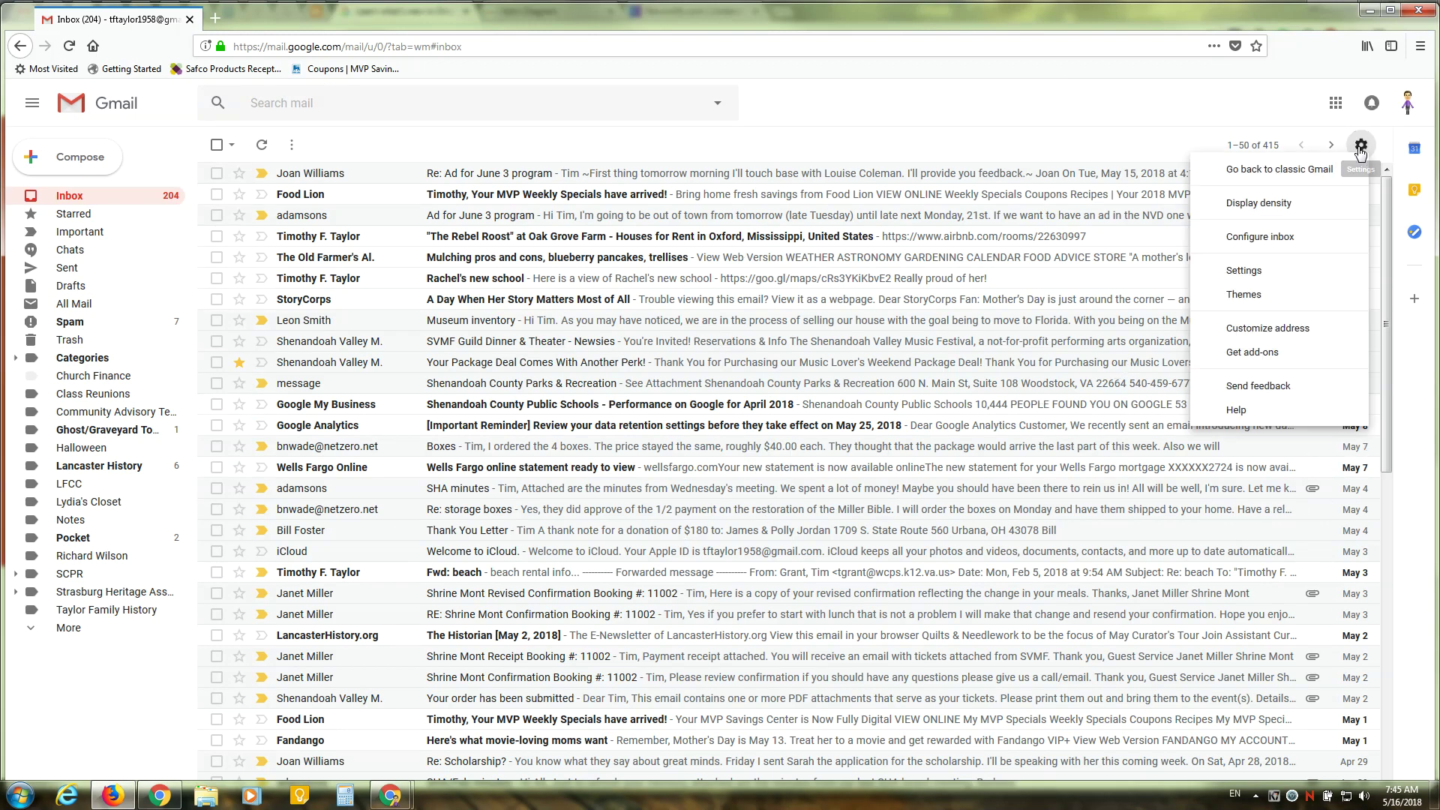
pyautogui.click(1273, 212)
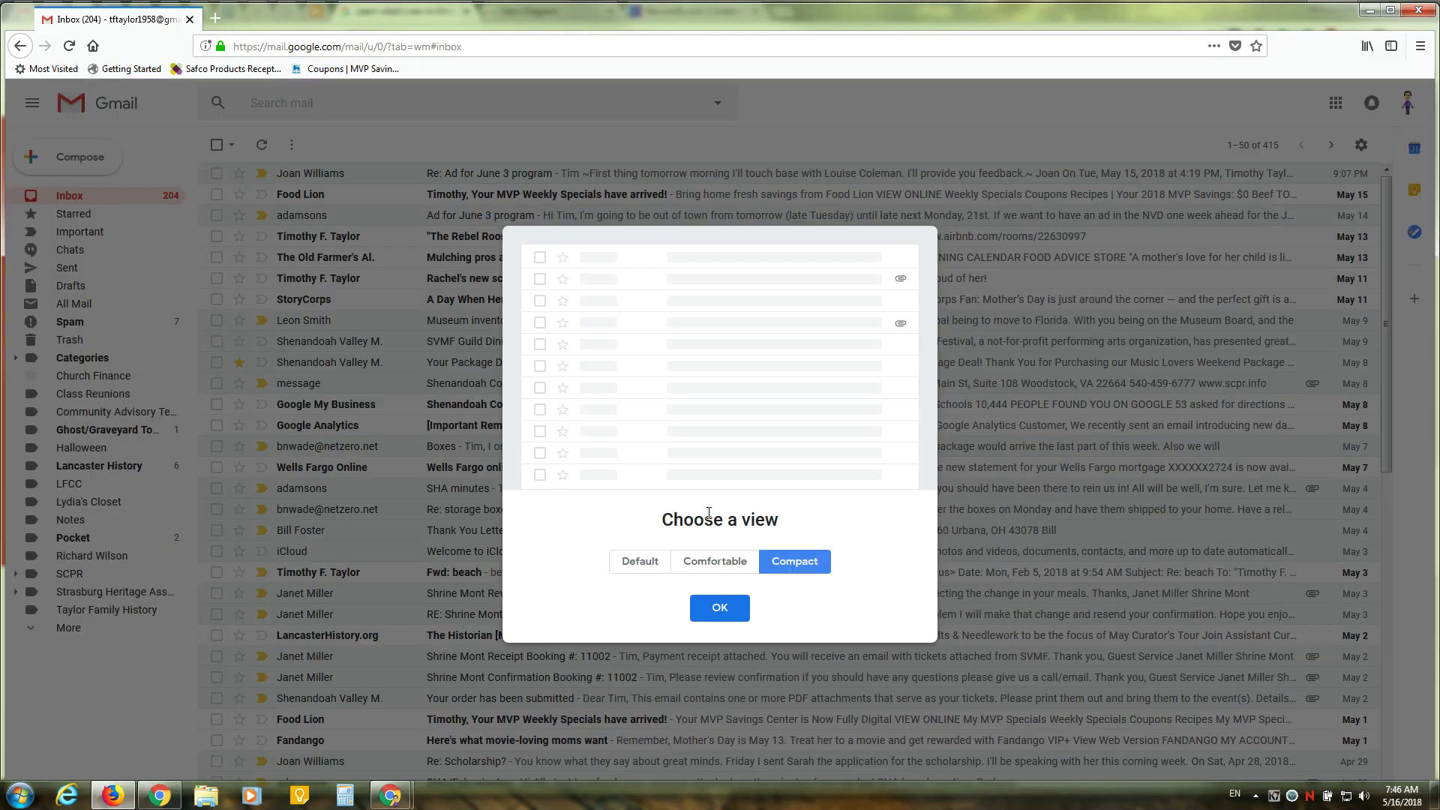
pyautogui.click(659, 569)
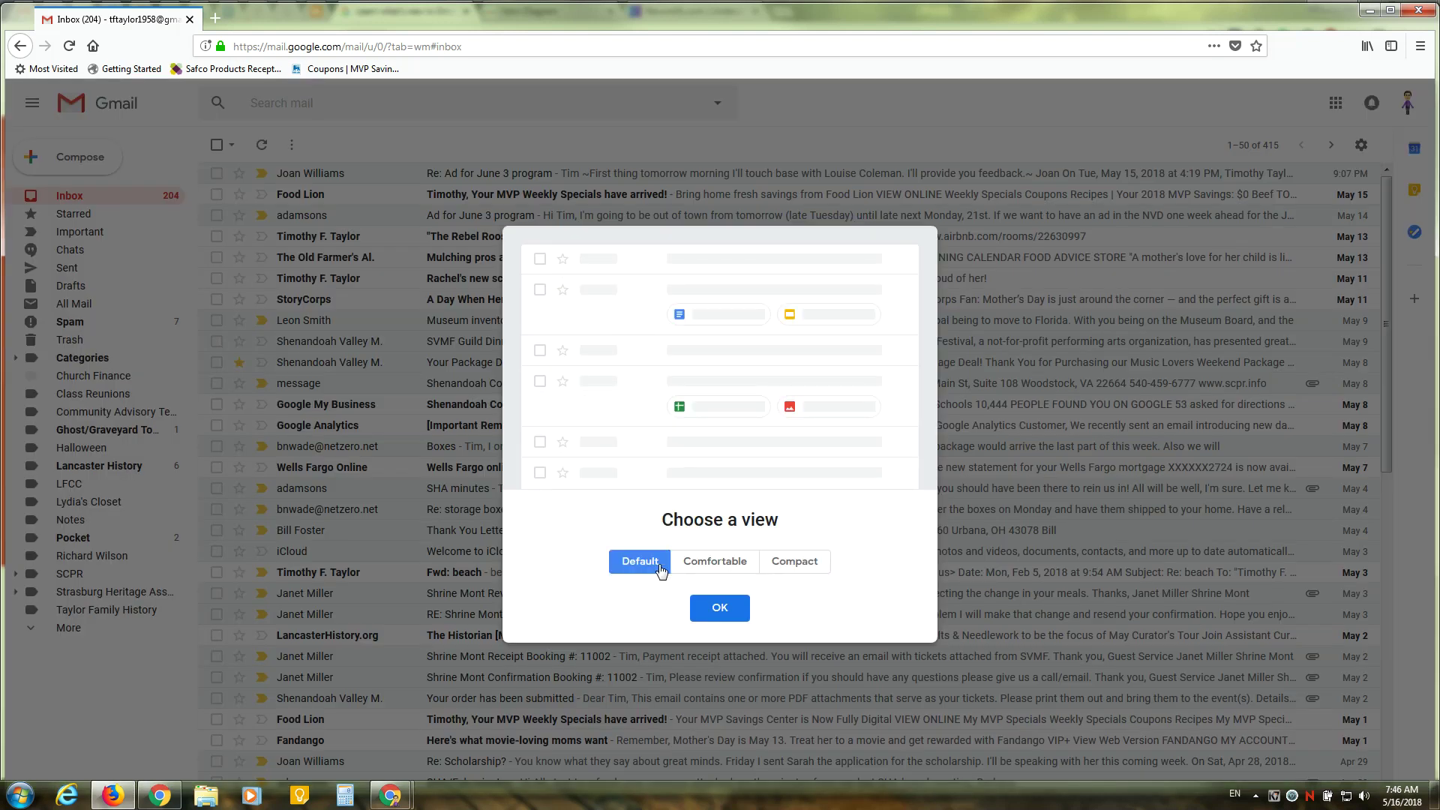
pyautogui.click(715, 568)
pyautogui.click(623, 565)
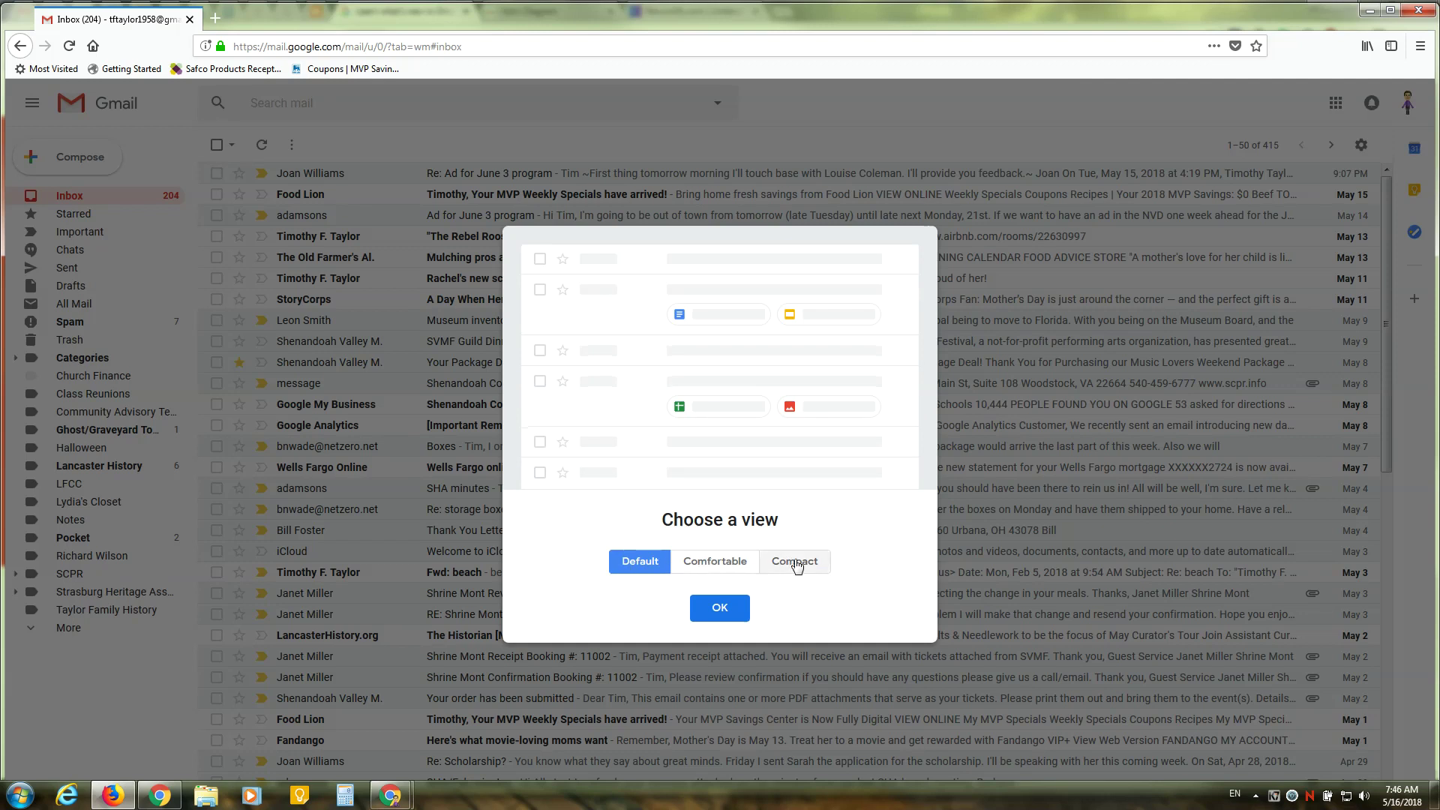
pyautogui.click(728, 570)
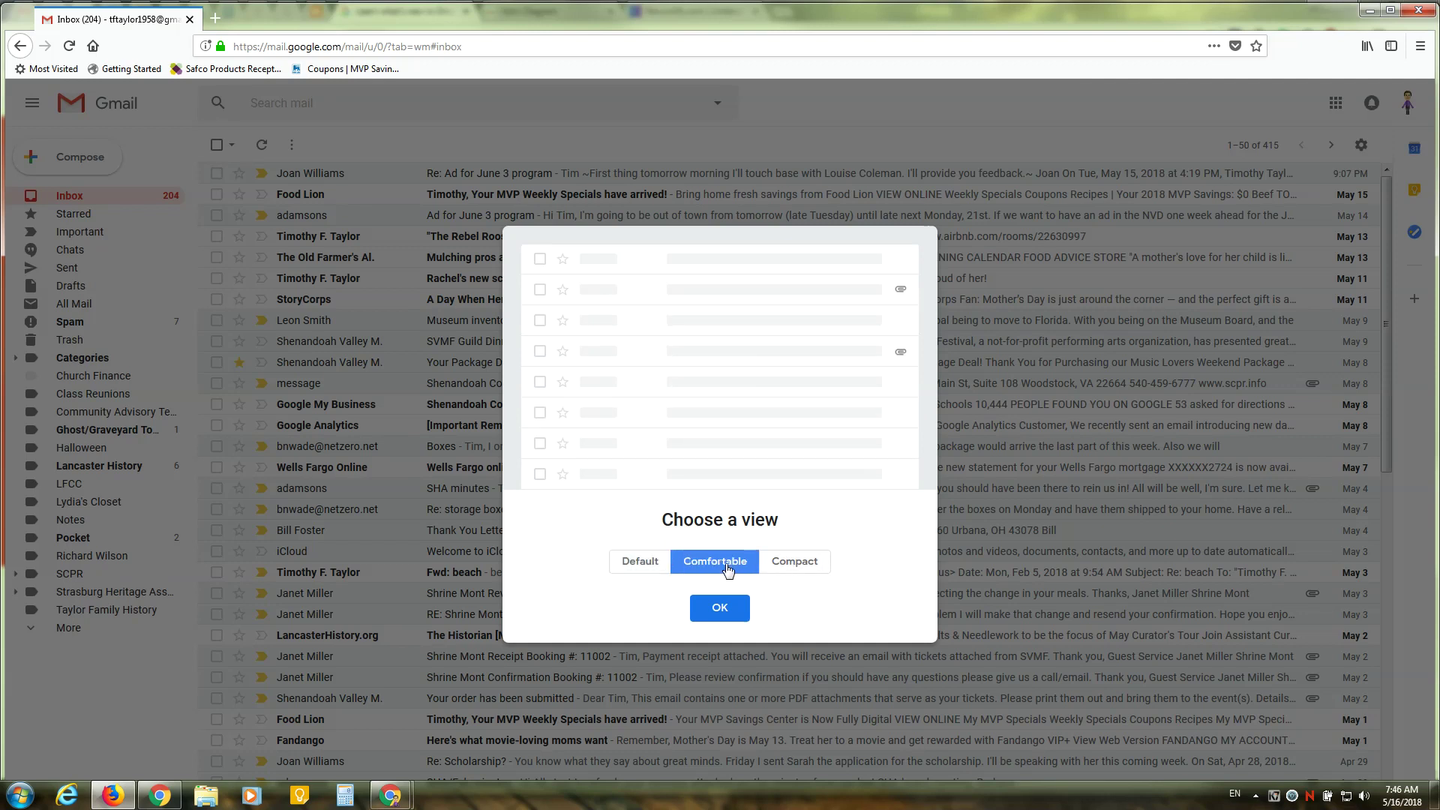
pyautogui.click(718, 609)
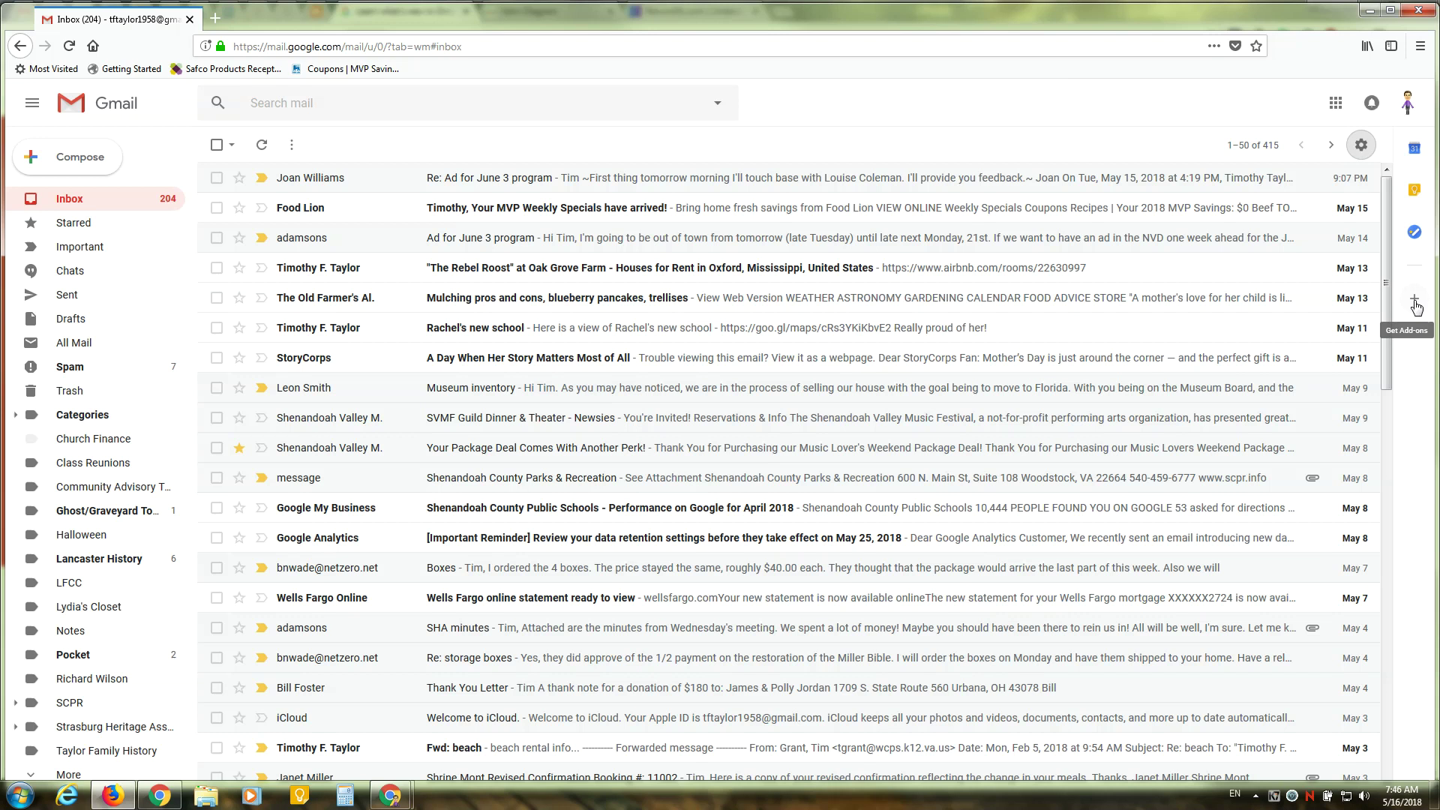
# Replace the calendar side panel with Keep notes and open the 'Ad for June 3 program' email
pyautogui.click(1415, 150)
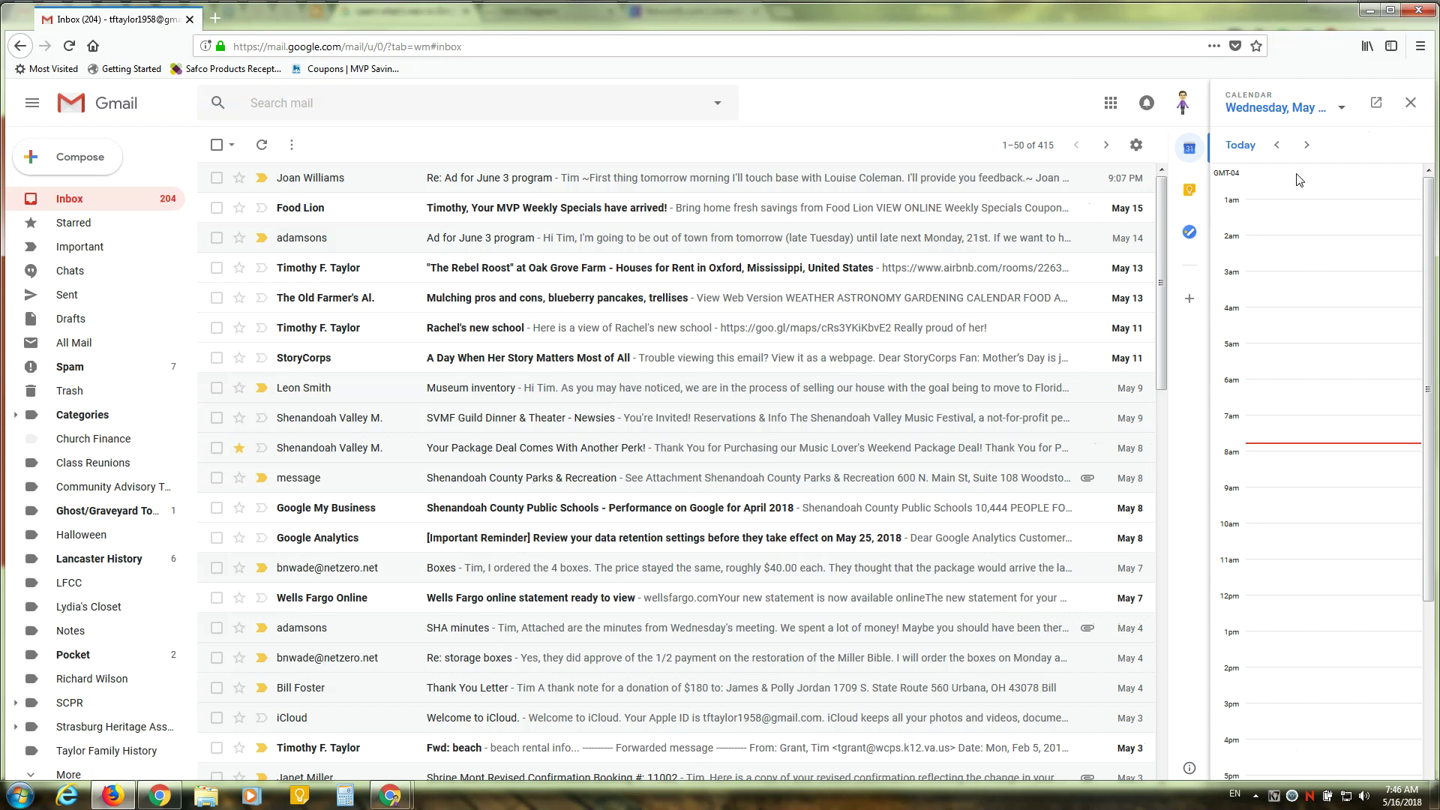
pyautogui.click(1341, 109)
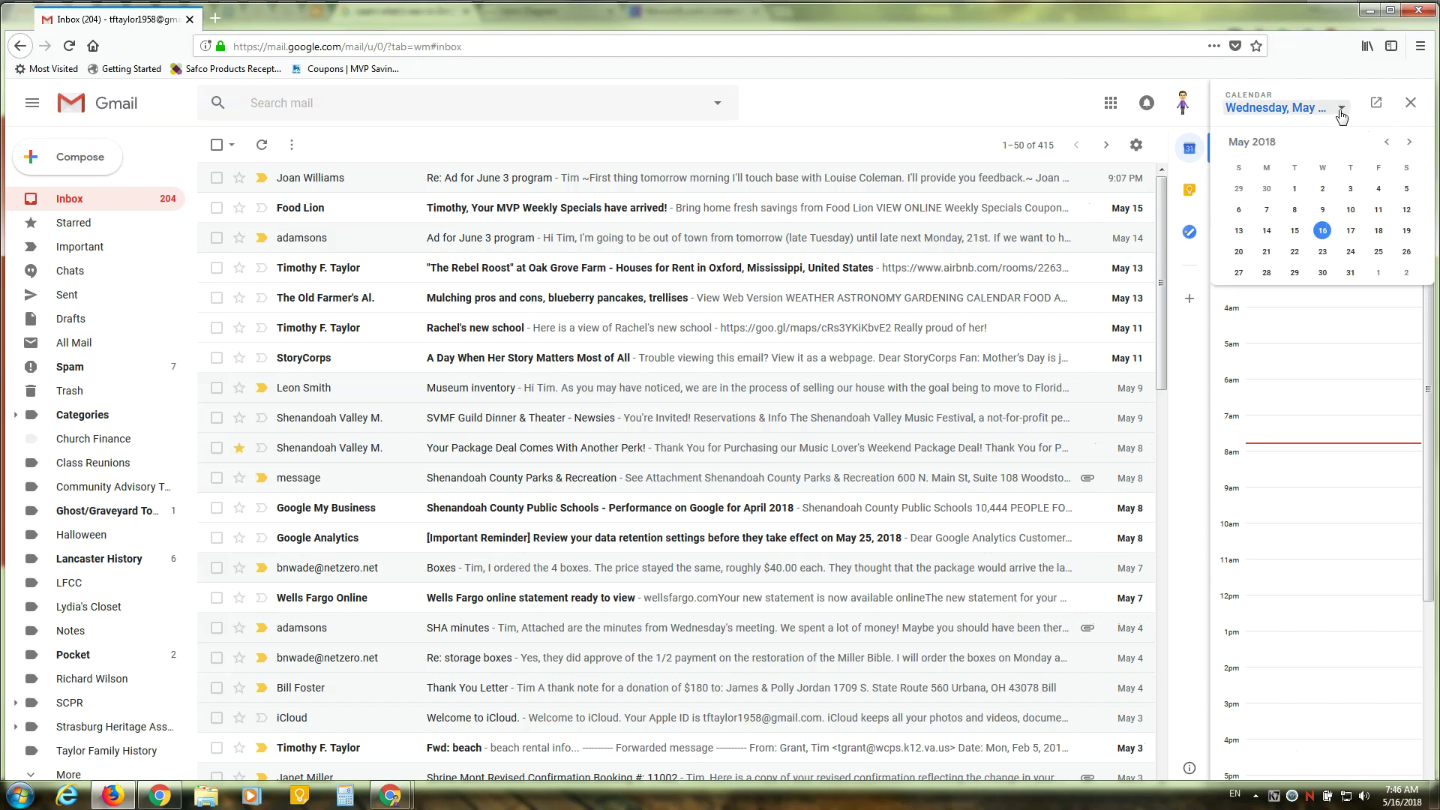
pyautogui.click(1340, 110)
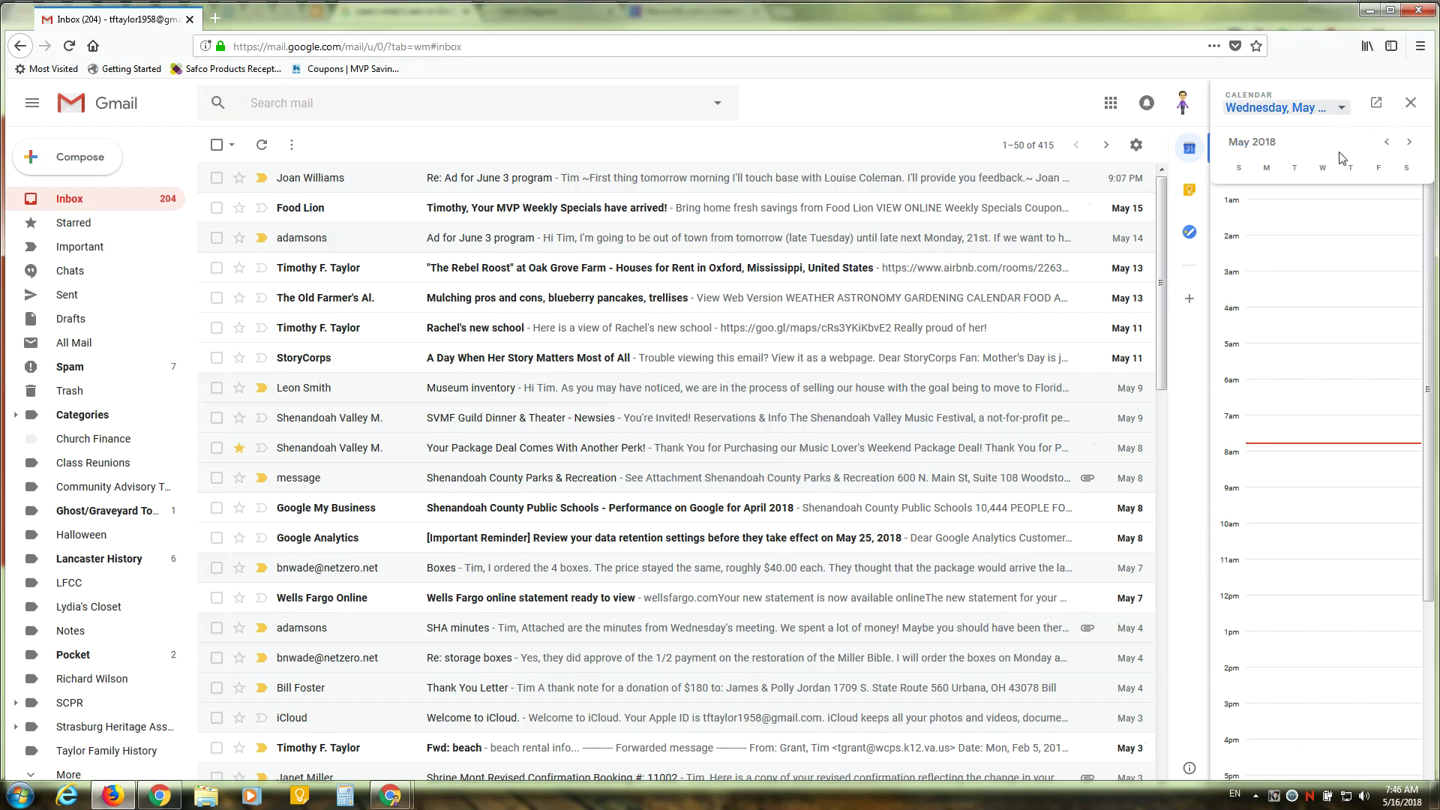
pyautogui.moveTo(1080, 302)
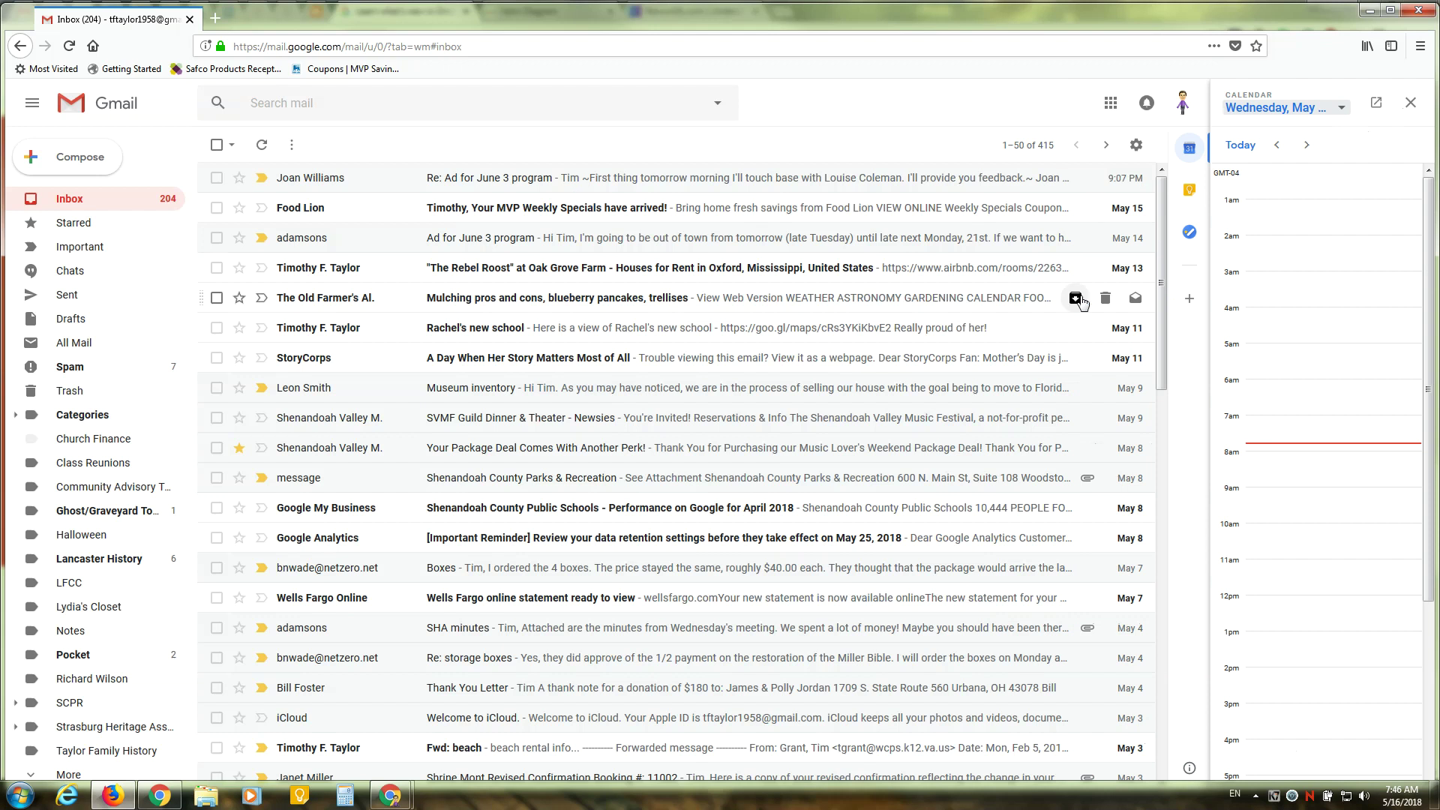
pyautogui.click(1190, 192)
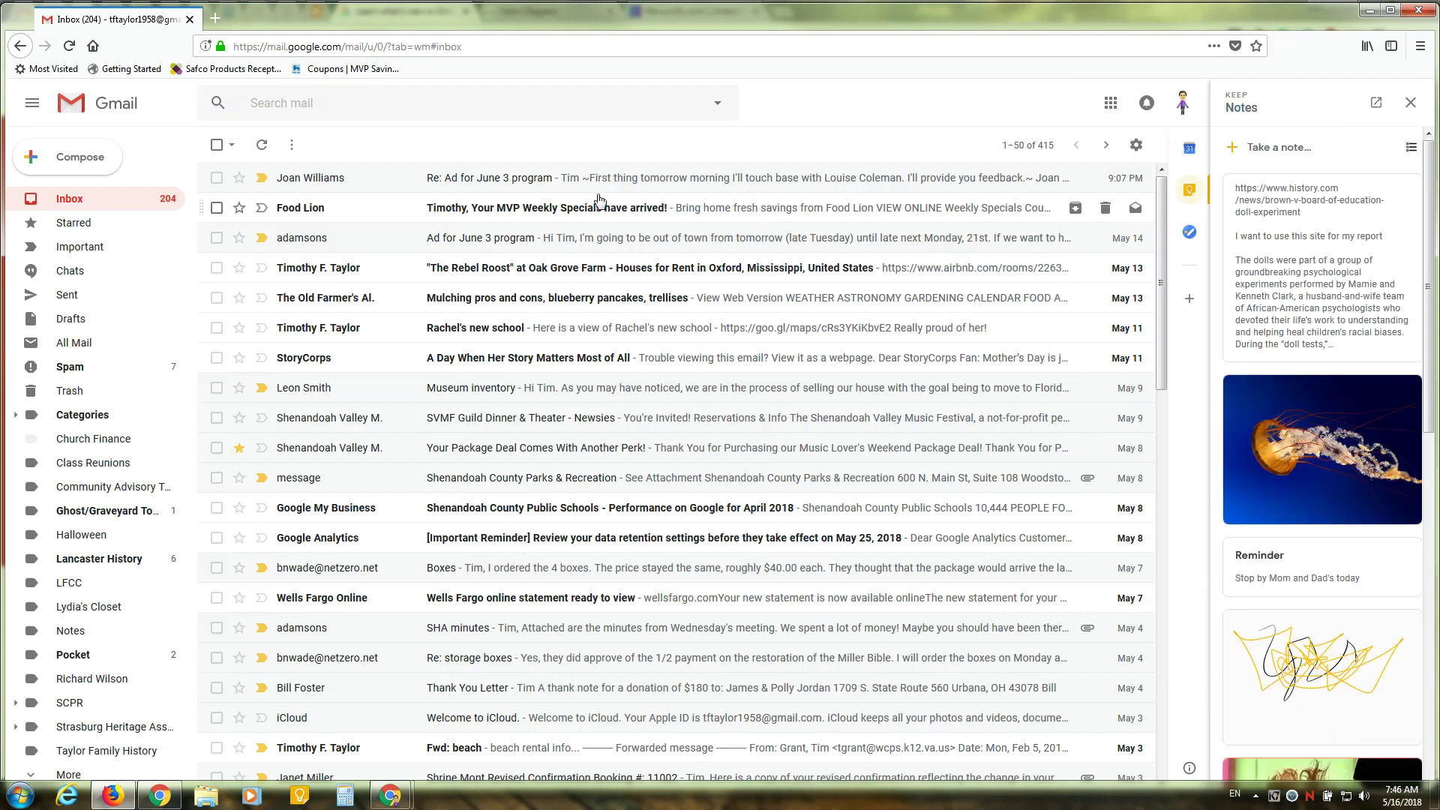
pyautogui.click(546, 238)
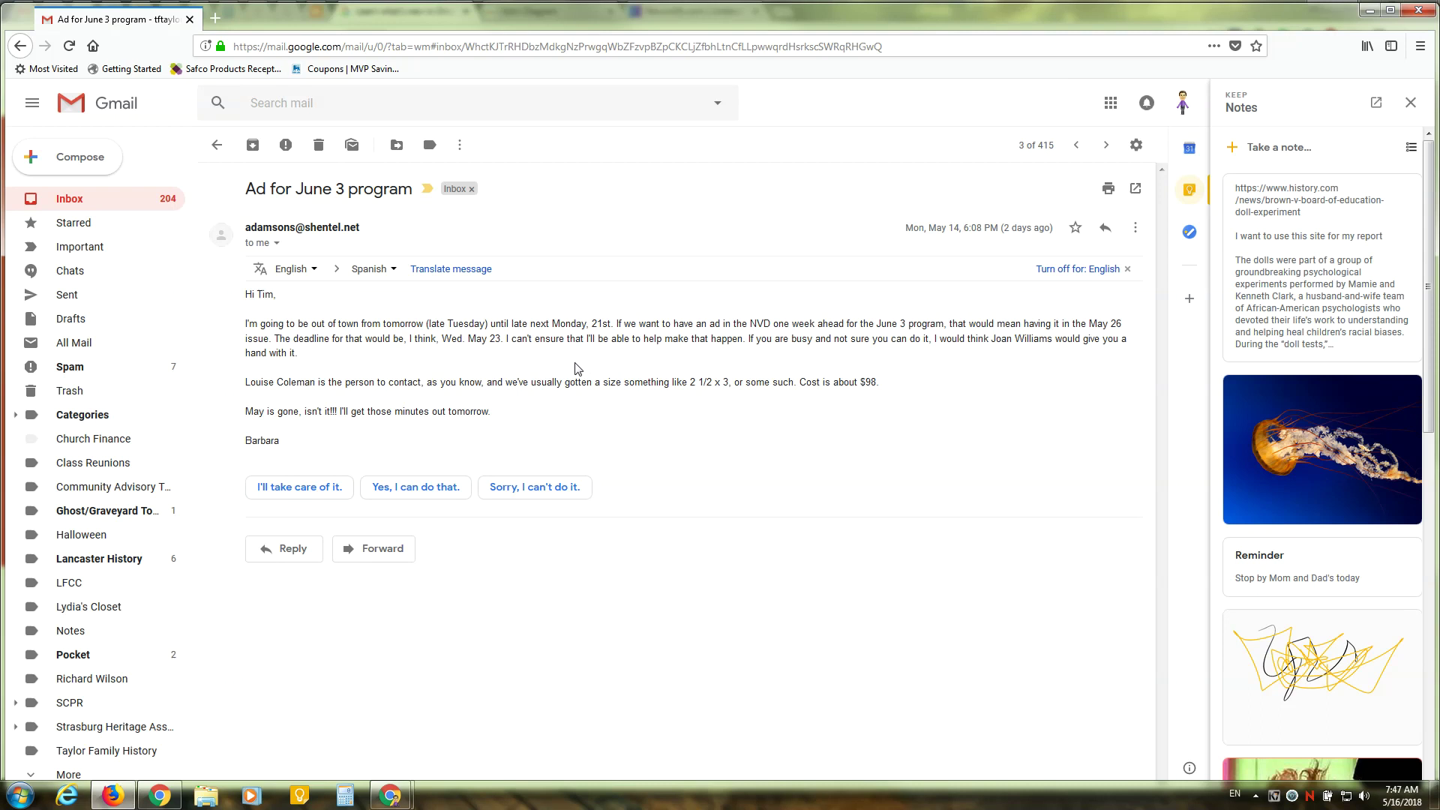
# Start the smart reply 'I'll take care of it.' and bring the Gmail Help window forward
pyautogui.click(302, 487)
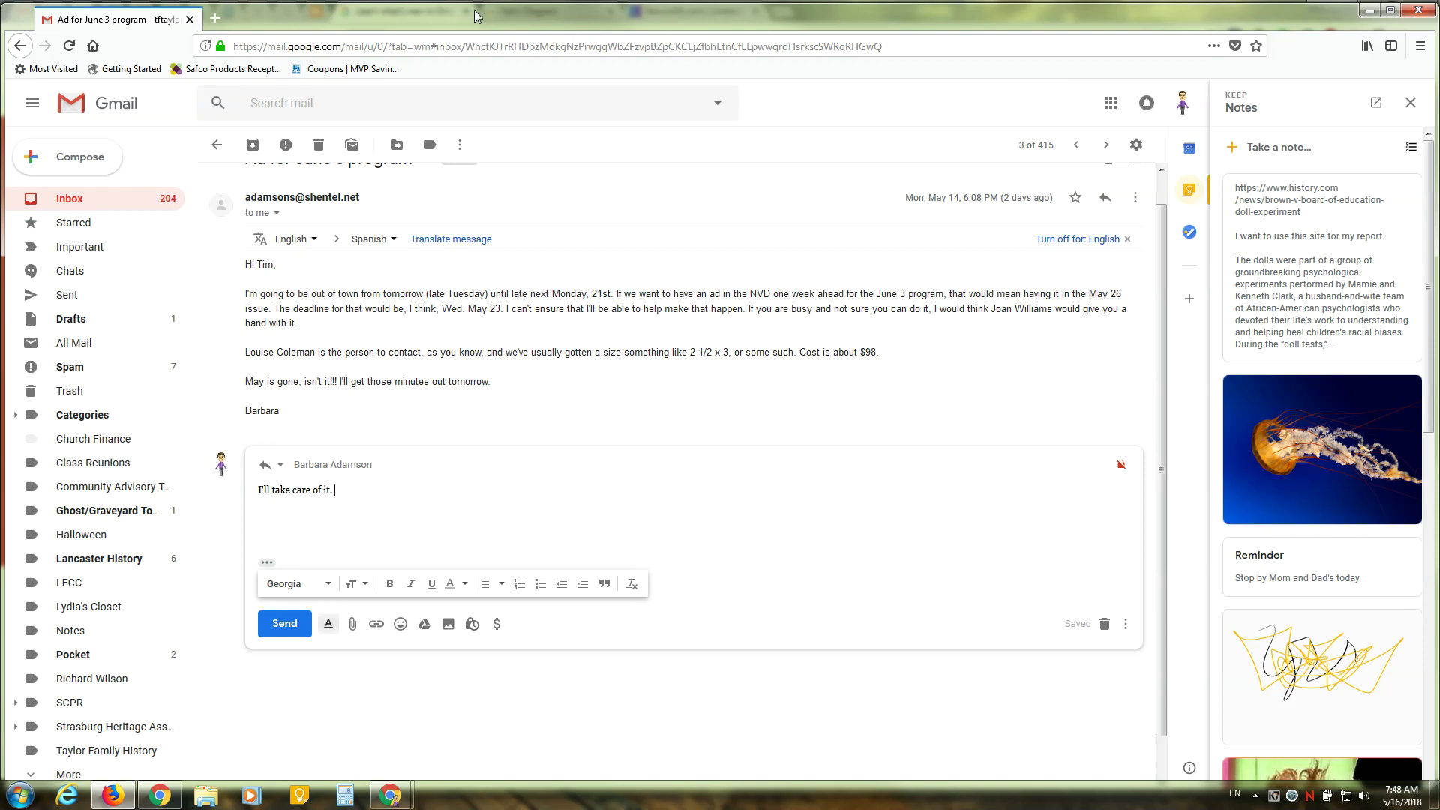
pyautogui.moveTo(473, 15); pyautogui.dragTo(1395, 24)
pyautogui.hotkey('alt', 'Tab')
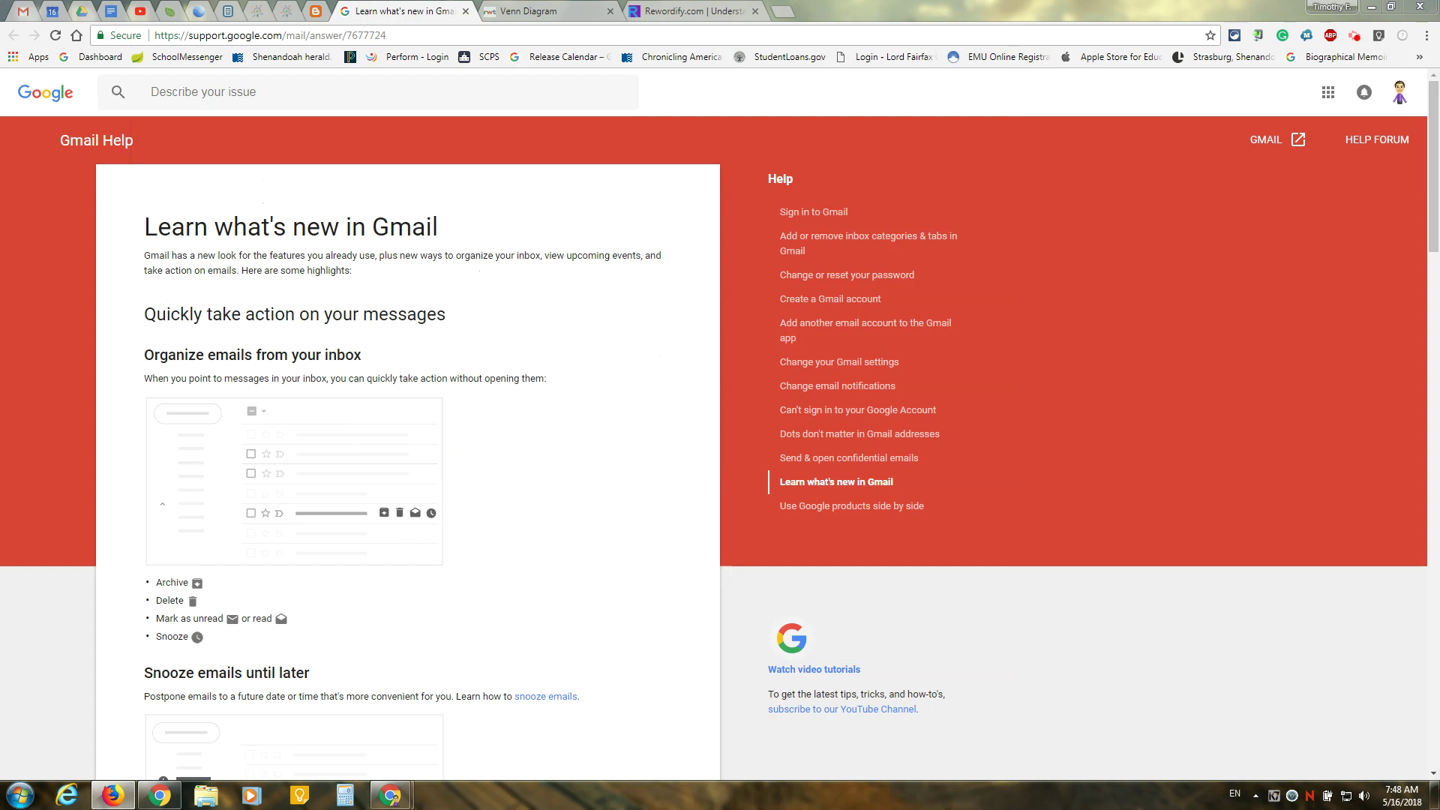
# Bring the Chrome window back and switch to the ReadWriteThink Venn Diagram page
pyautogui.hotkey('alt', 'Tab')
pyautogui.click(1072, 216)
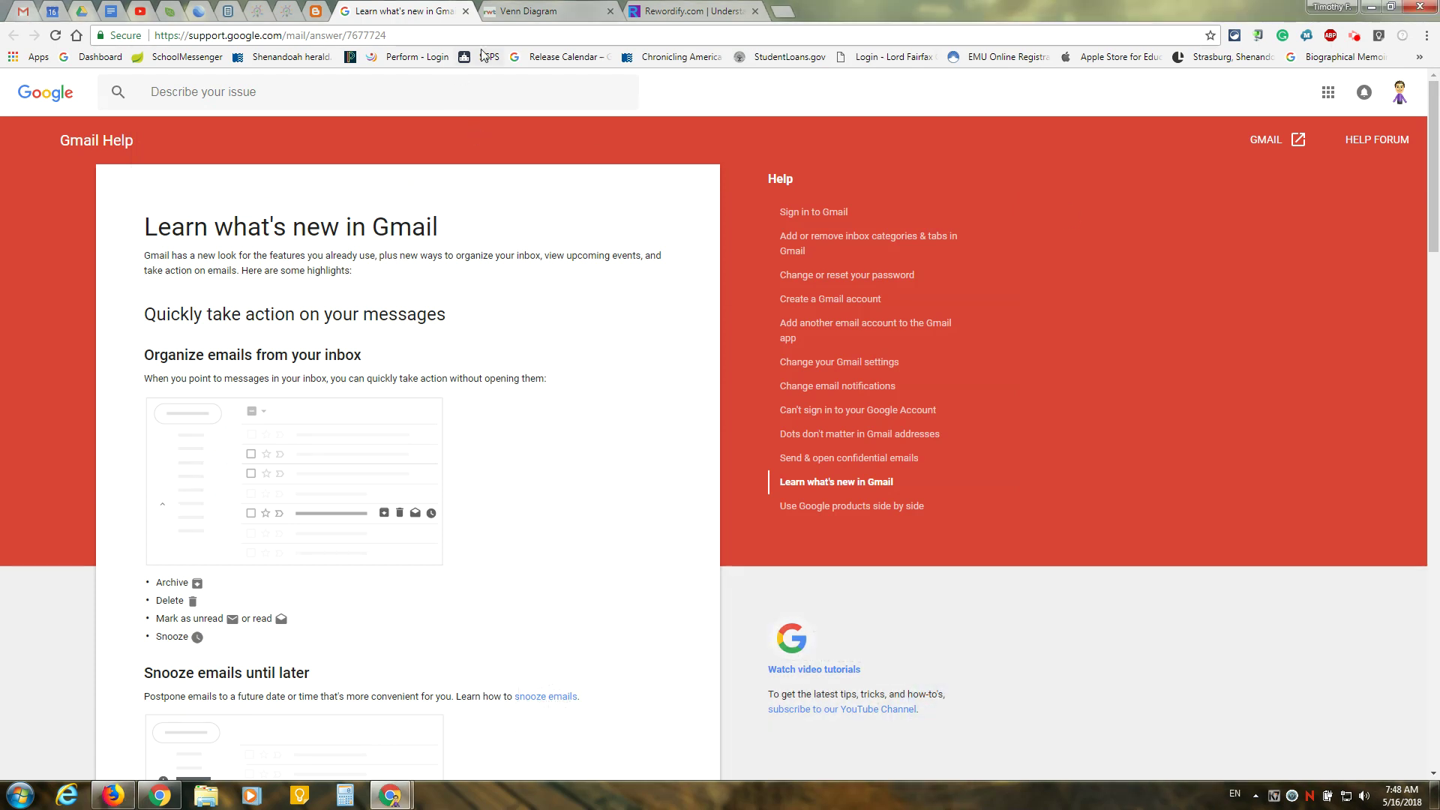
pyautogui.click(537, 12)
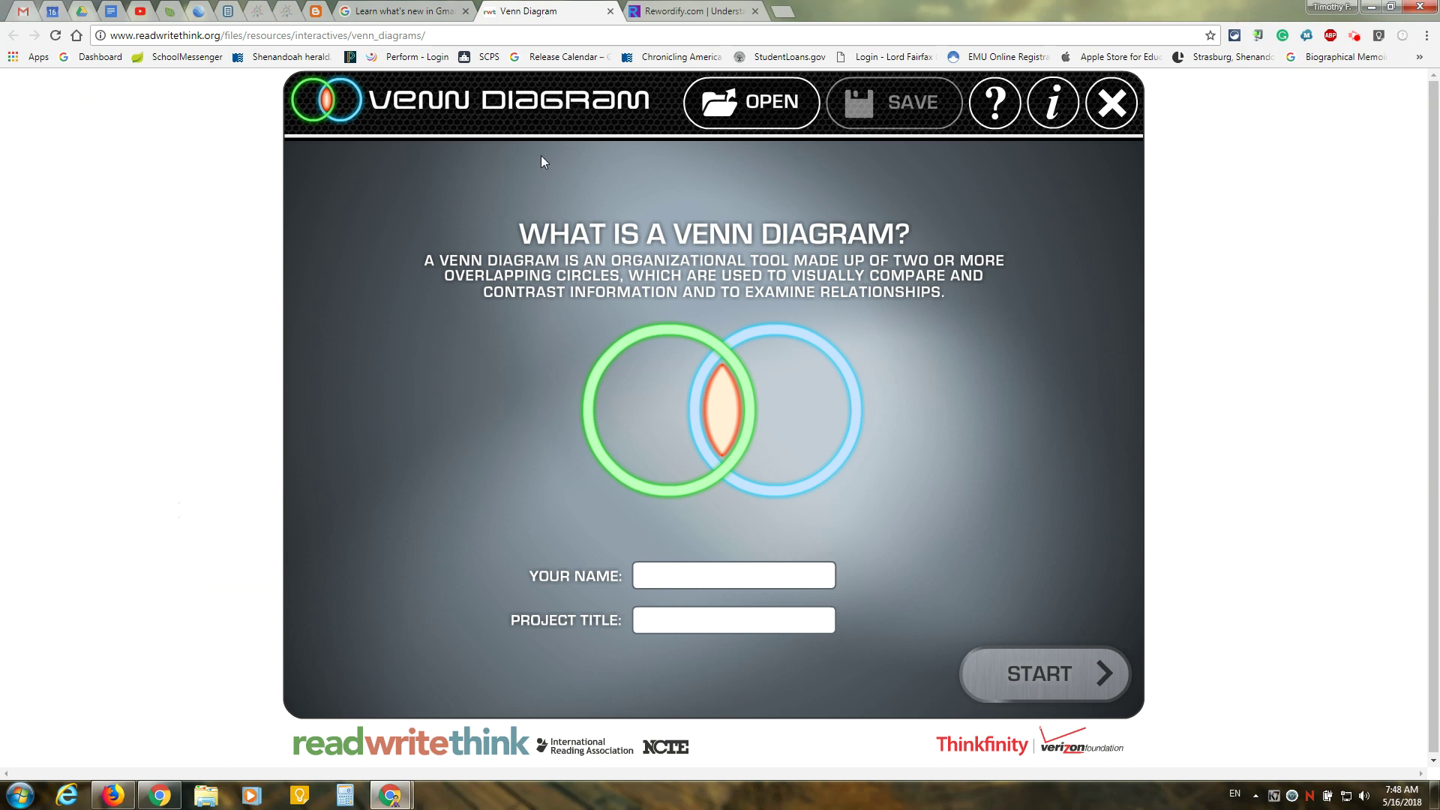
# Enter the author's name and the project title 'Apples & Oranges', then start the diagram
pyautogui.click(675, 582)
pyautogui.write('Tim Taylor')
pyautogui.click(680, 626)
pyautogui.write('App')
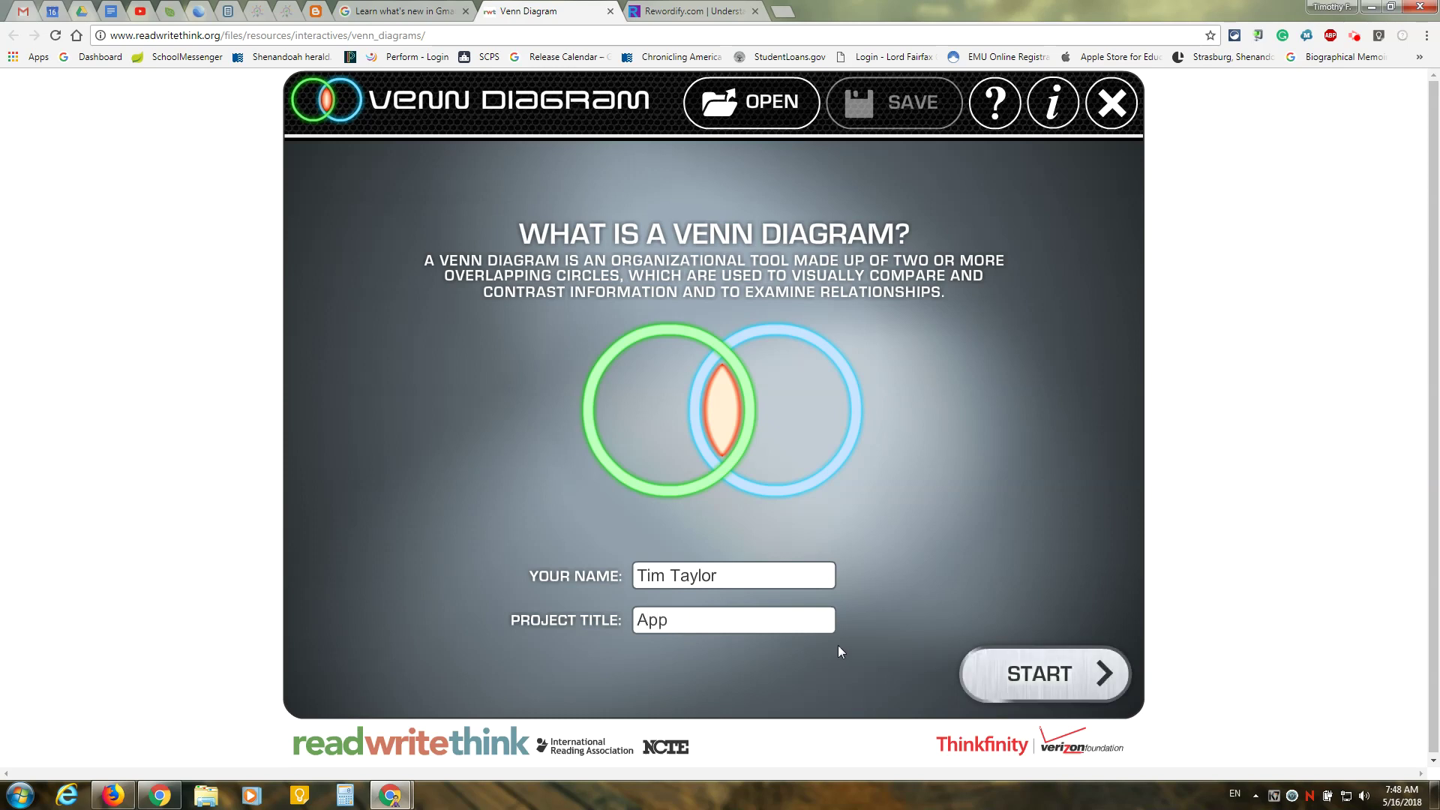
pyautogui.write('les & Oranges')
pyautogui.click(1032, 674)
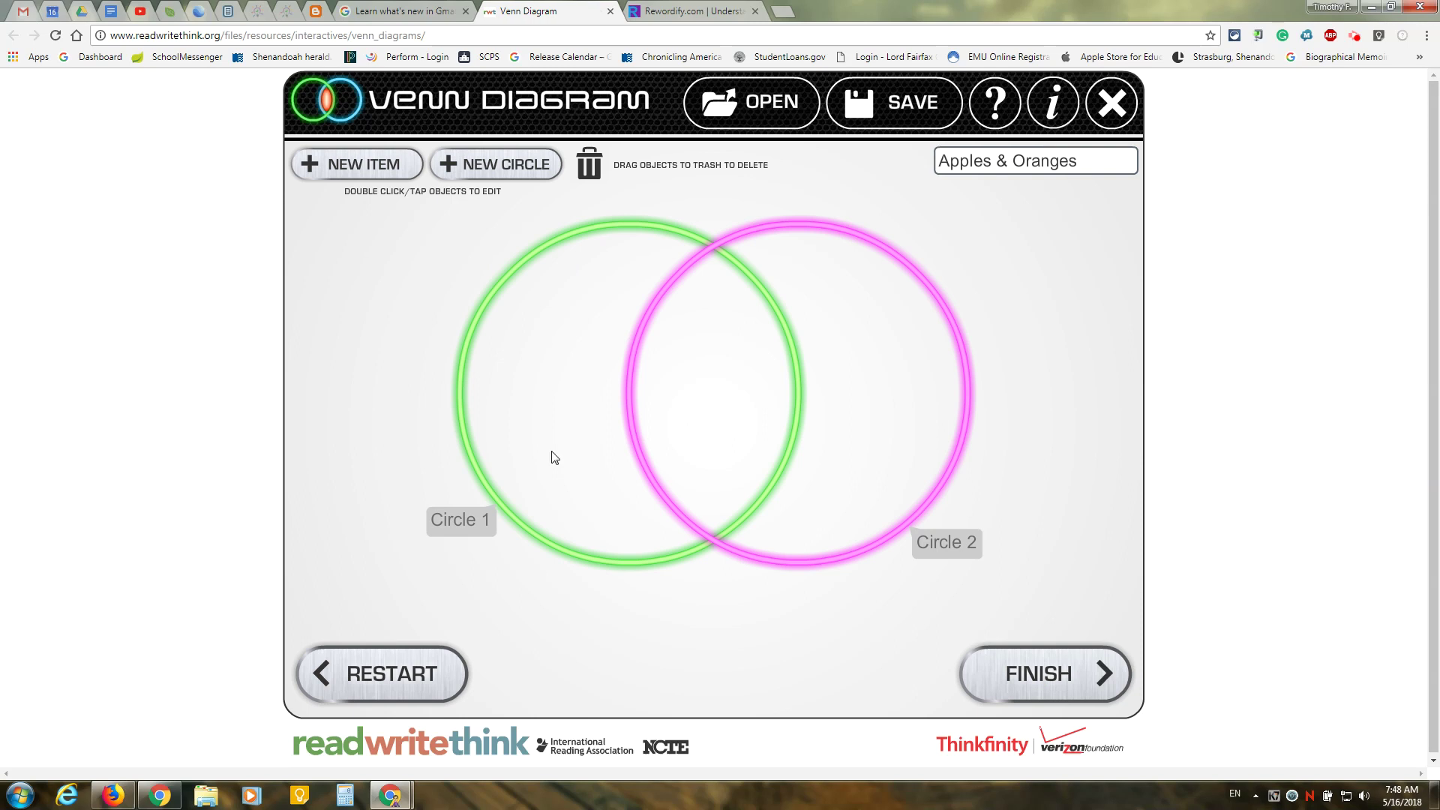
# Rename the green circle to 'Apples' and the pink circle to 'Oranges', confirming each label
pyautogui.click(458, 523)
pyautogui.doubleClick(457, 520)
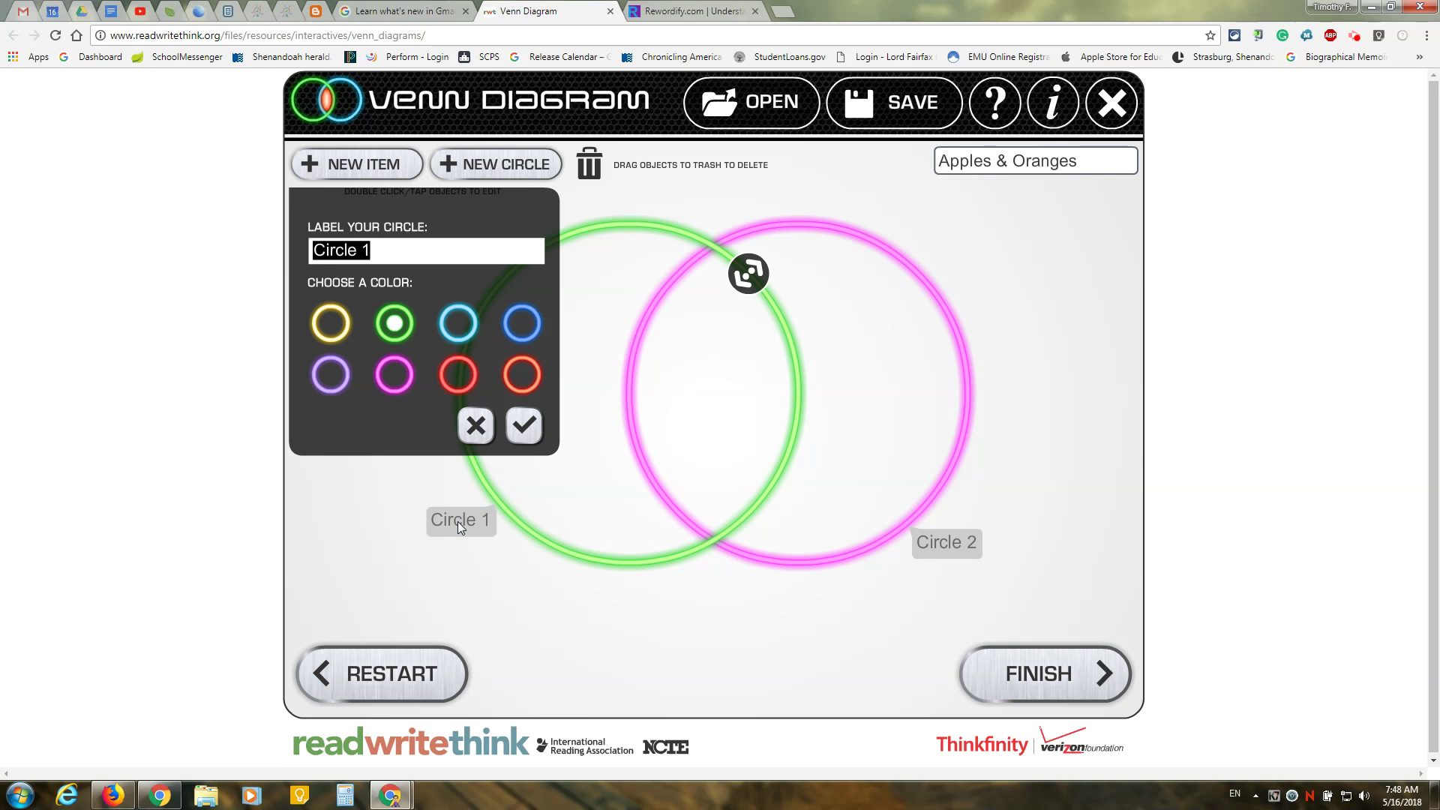
pyautogui.write('Apples')
pyautogui.doubleClick(945, 547)
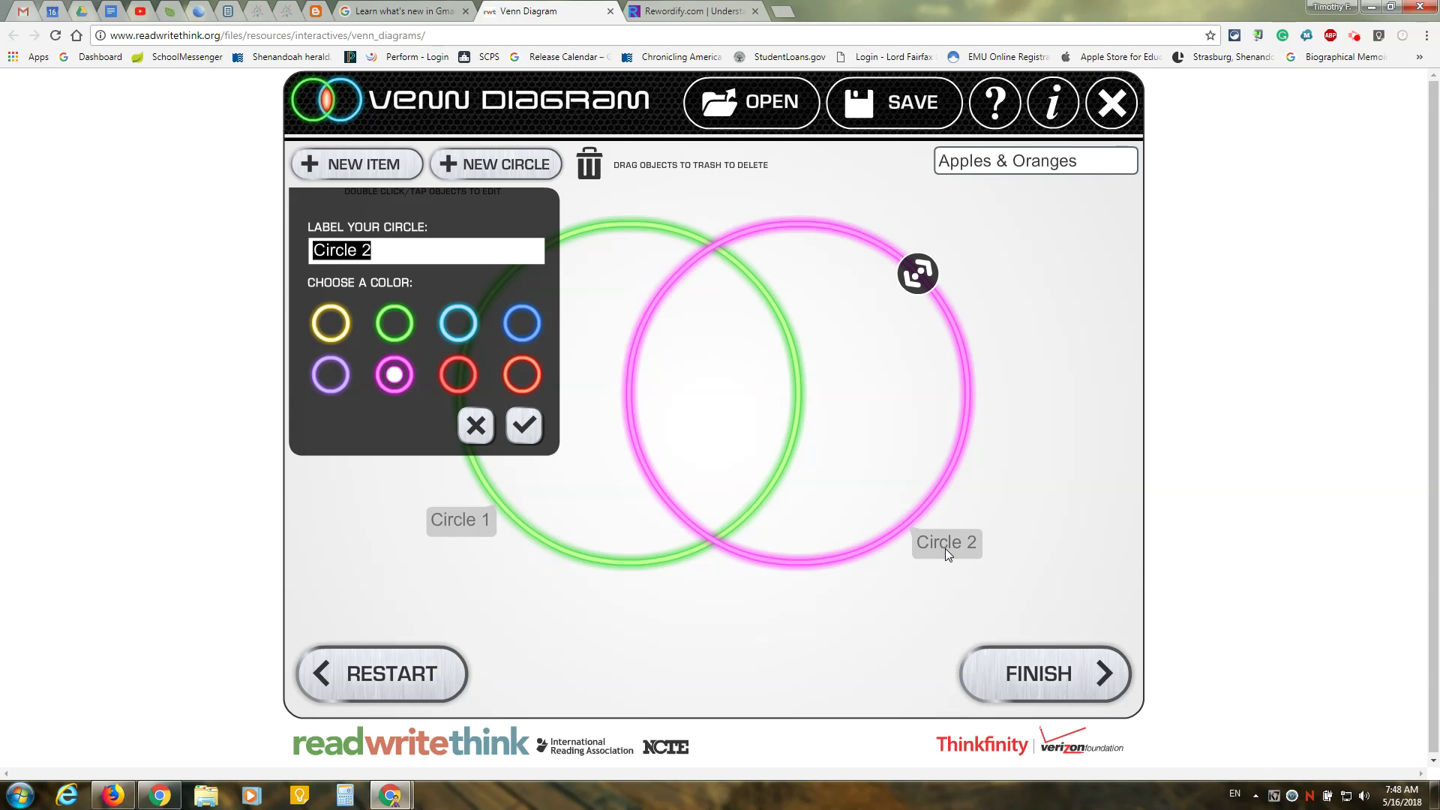
pyautogui.write('Oranges')
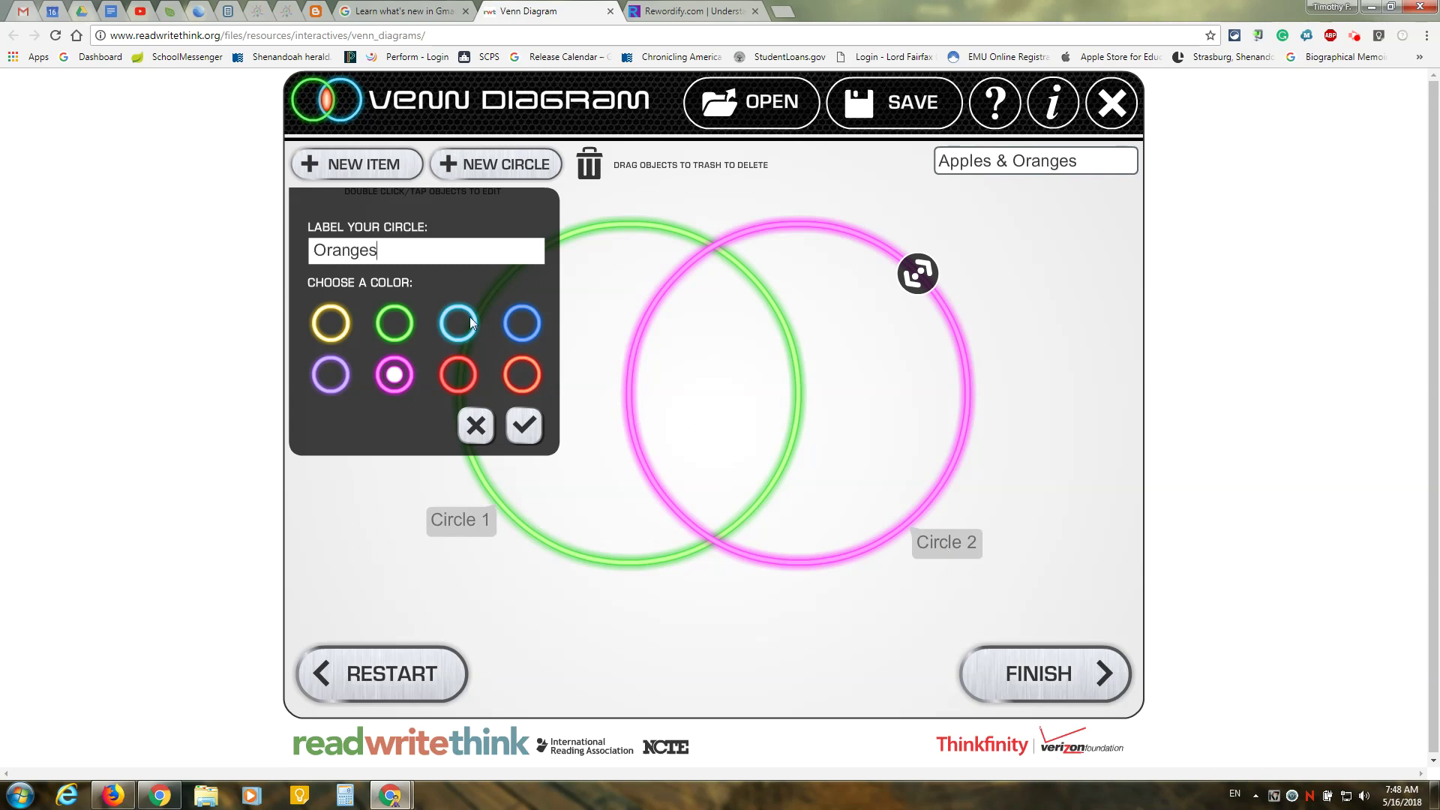
pyautogui.click(523, 425)
pyautogui.click(464, 525)
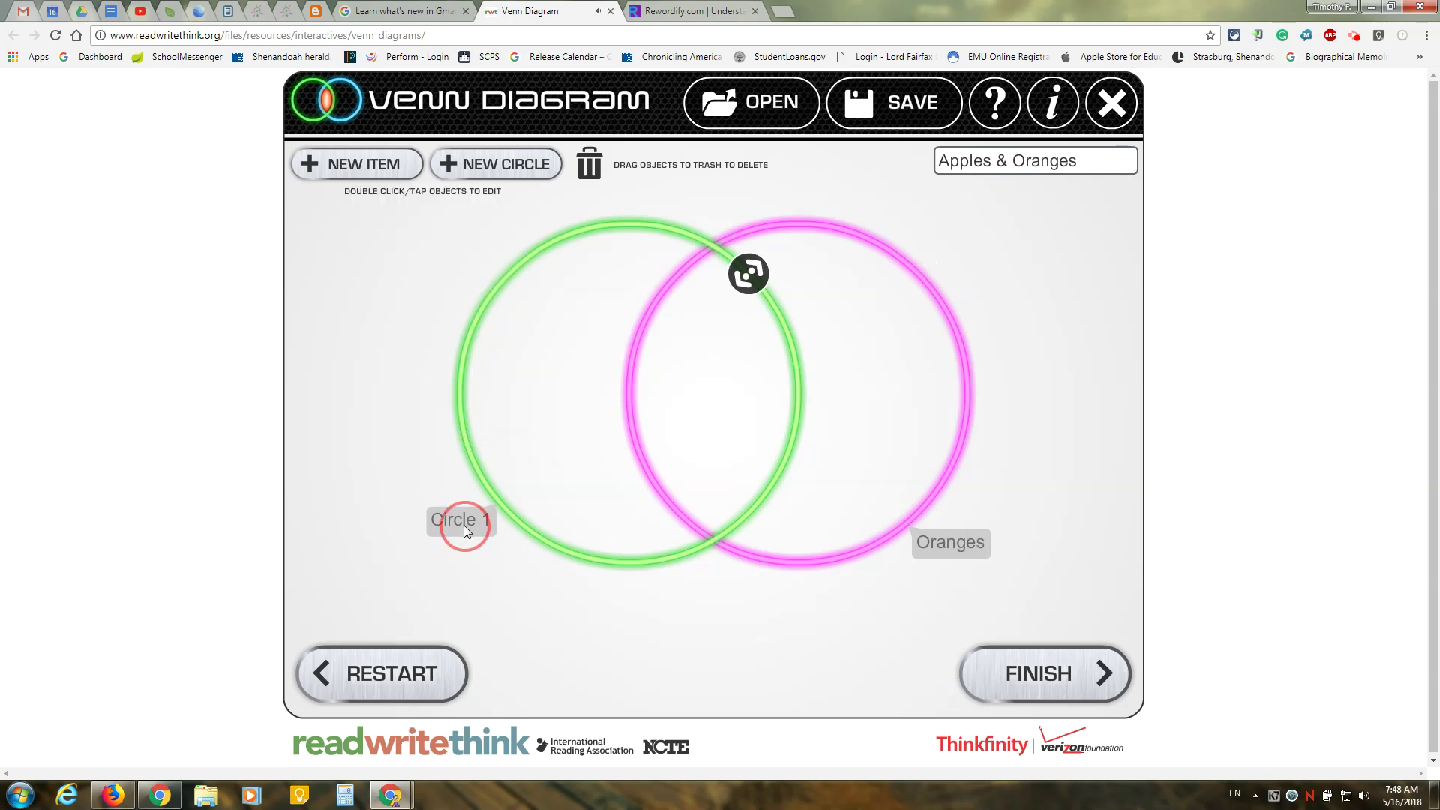
pyautogui.doubleClick(464, 525)
pyautogui.write('Apples')
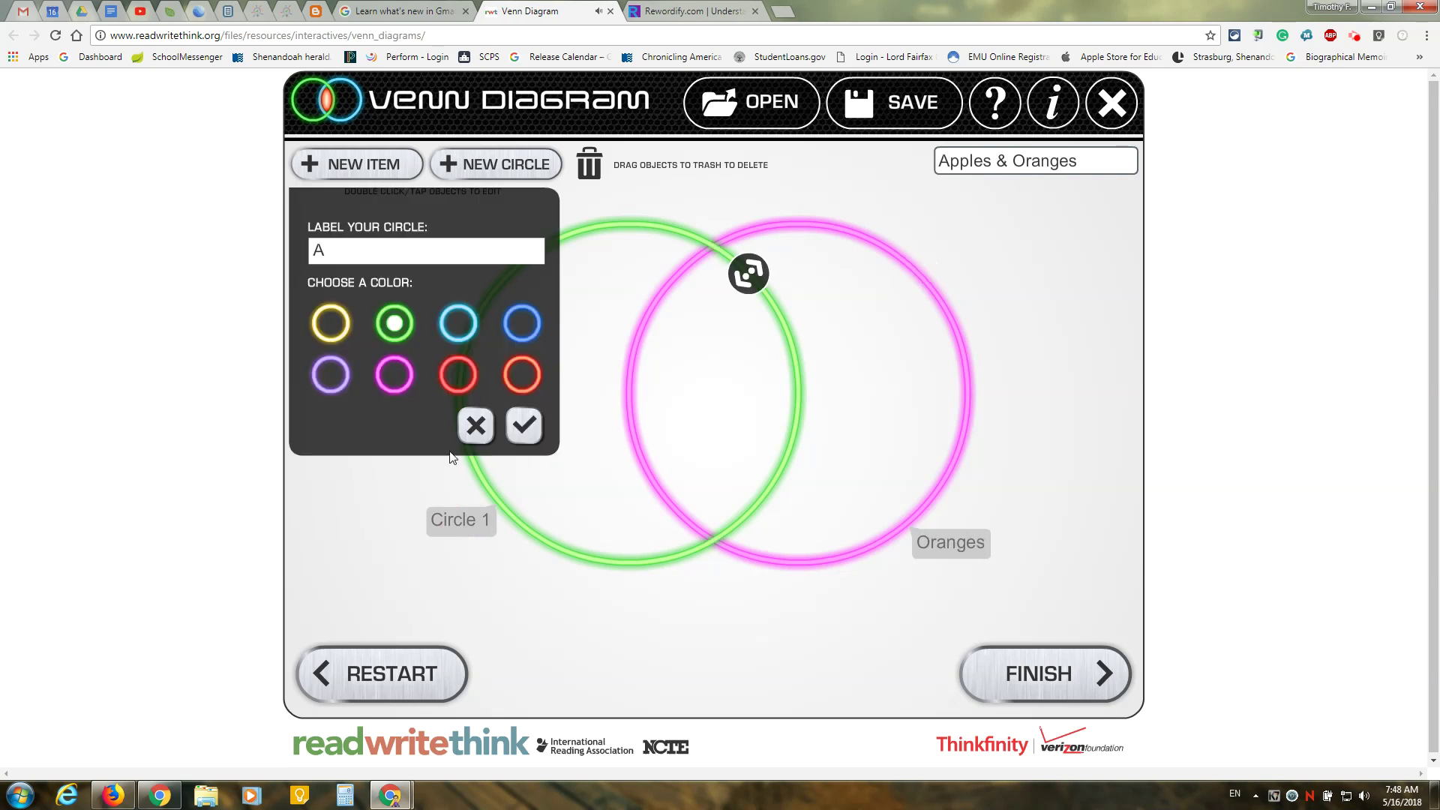
pyautogui.click(523, 426)
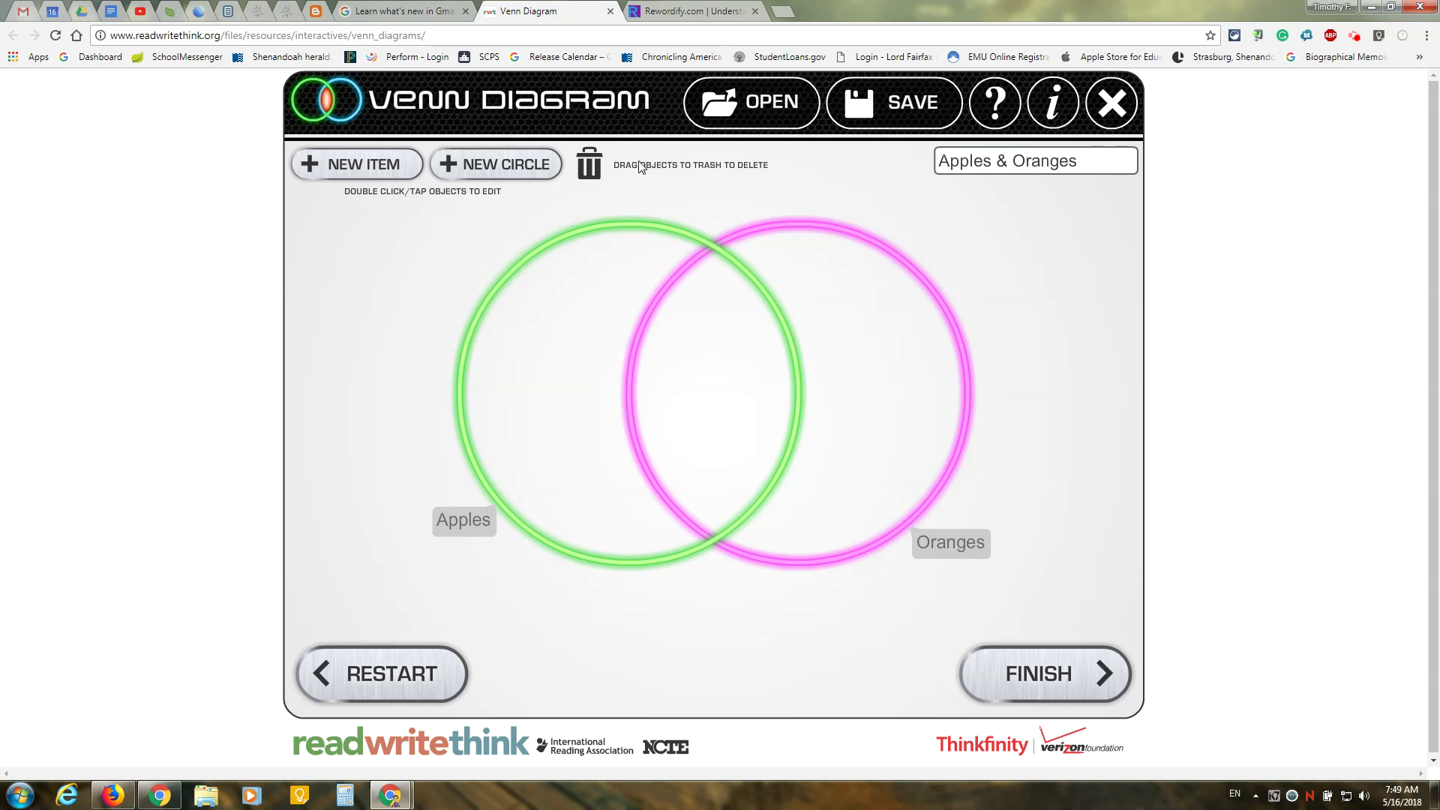
pyautogui.click(383, 171)
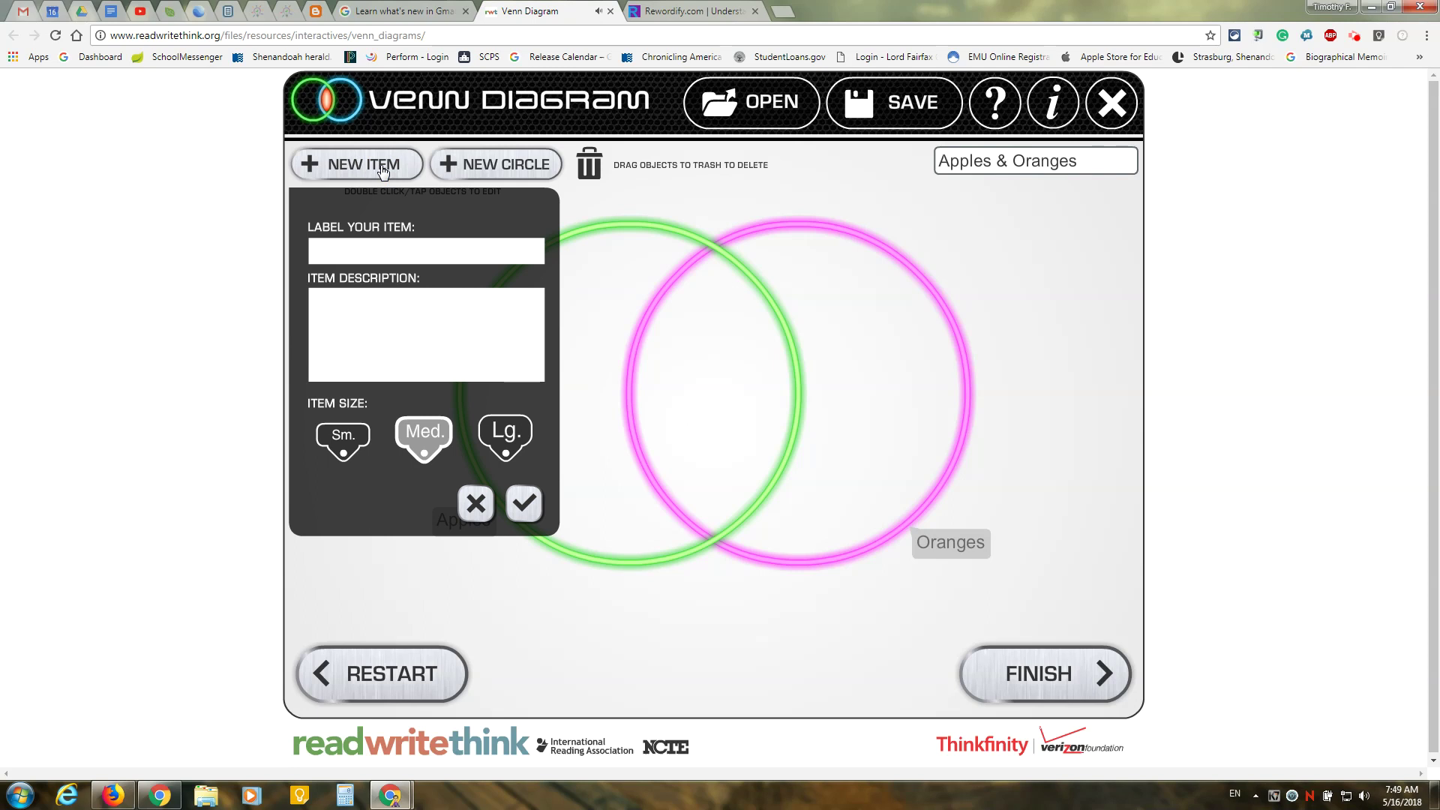
# Create a small-size item labeled 'Seeds'
pyautogui.write('Seeds')
pyautogui.click(340, 444)
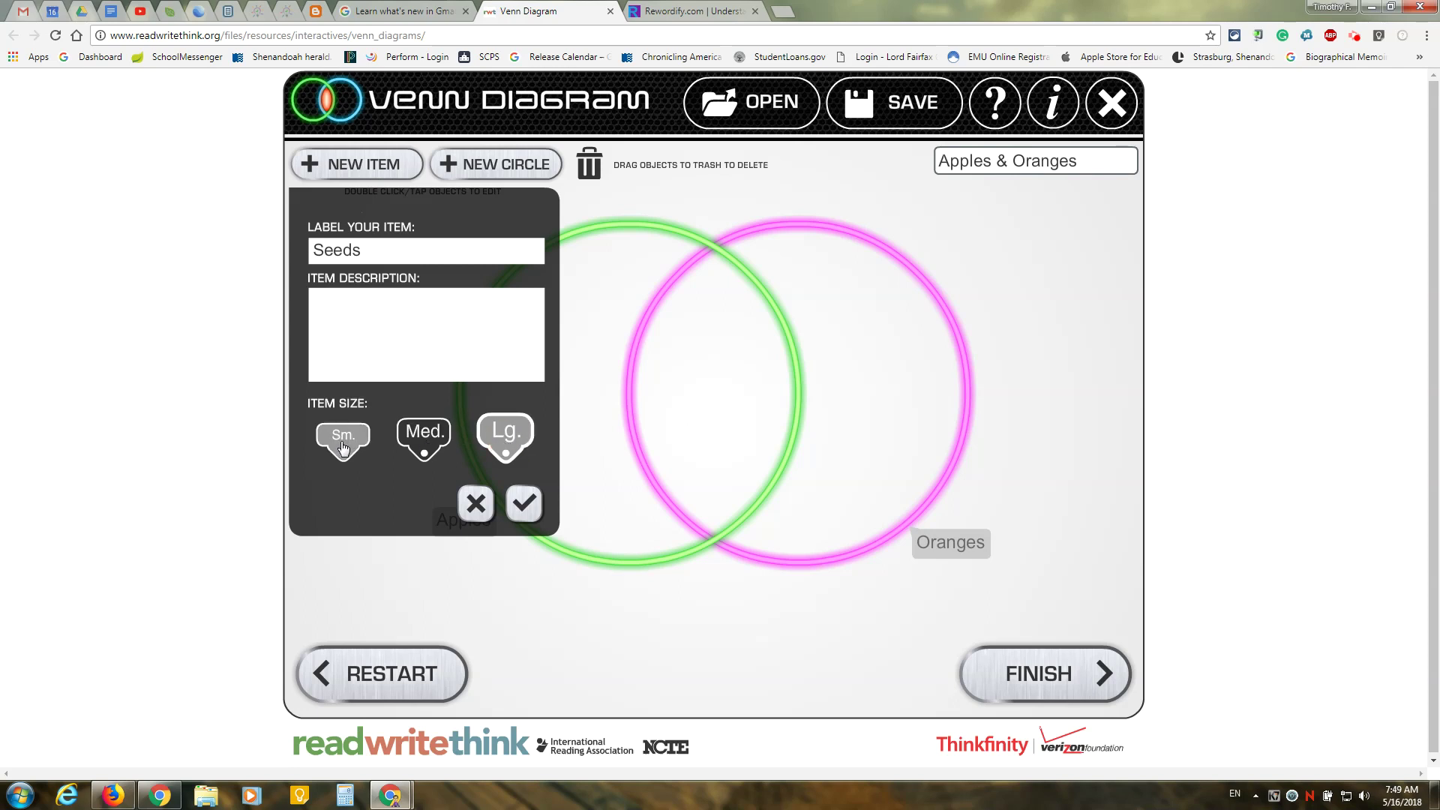
pyautogui.click(523, 503)
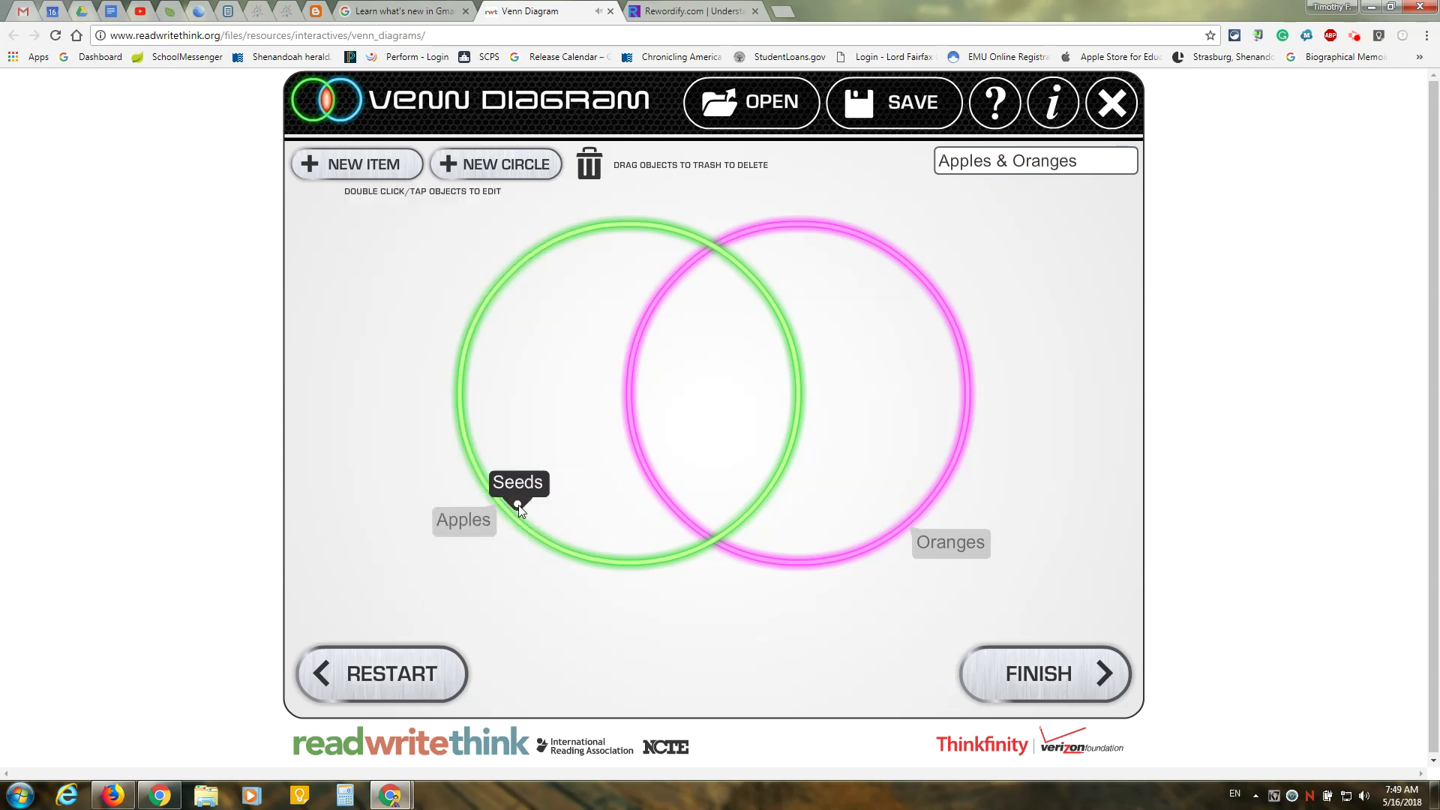
# Shift the Apples circle, drag Seeds into the shared overlap, and finish to the final preview
pyautogui.moveTo(519, 505); pyautogui.dragTo(589, 448)
pyautogui.moveTo(578, 273); pyautogui.dragTo(479, 307)
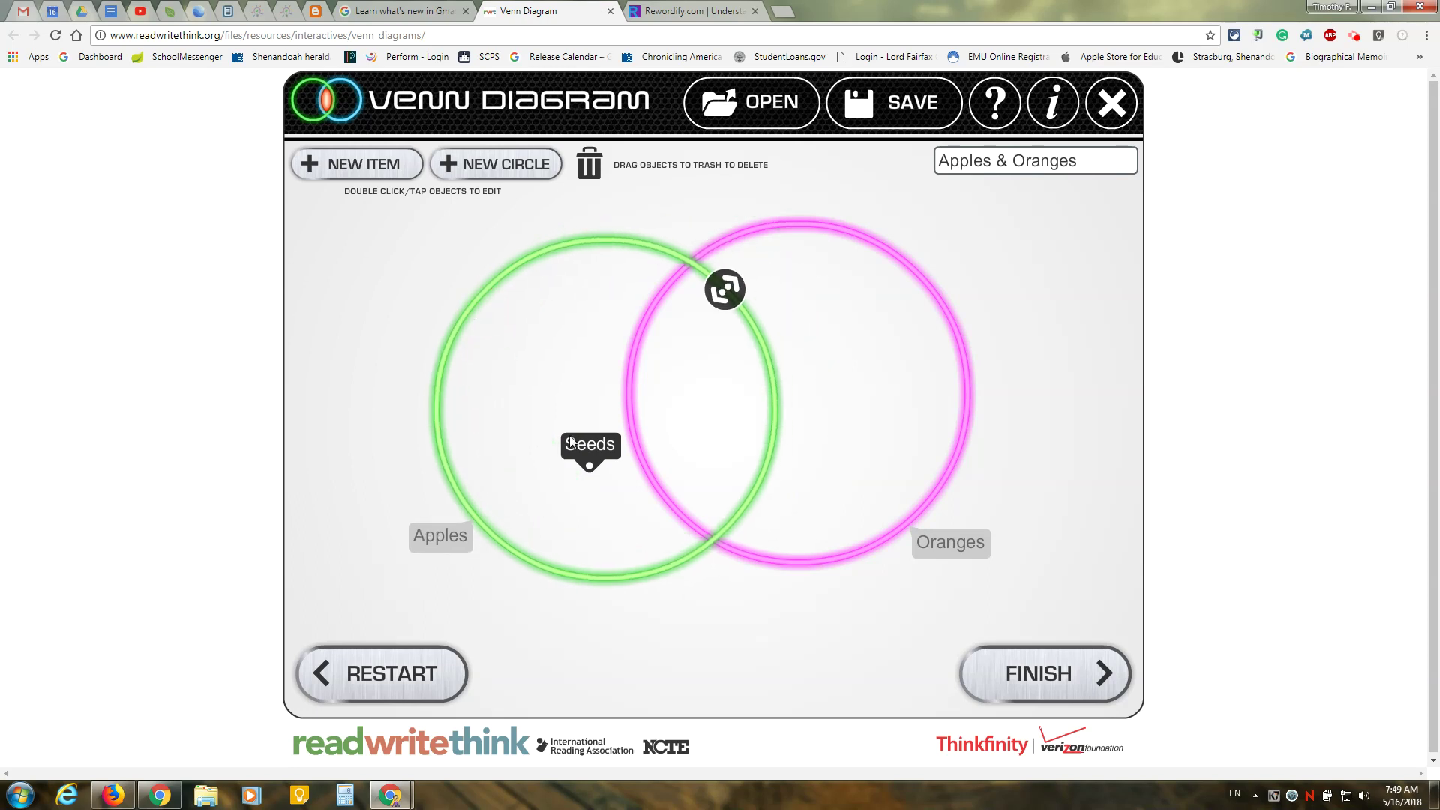
pyautogui.moveTo(585, 444); pyautogui.dragTo(692, 324)
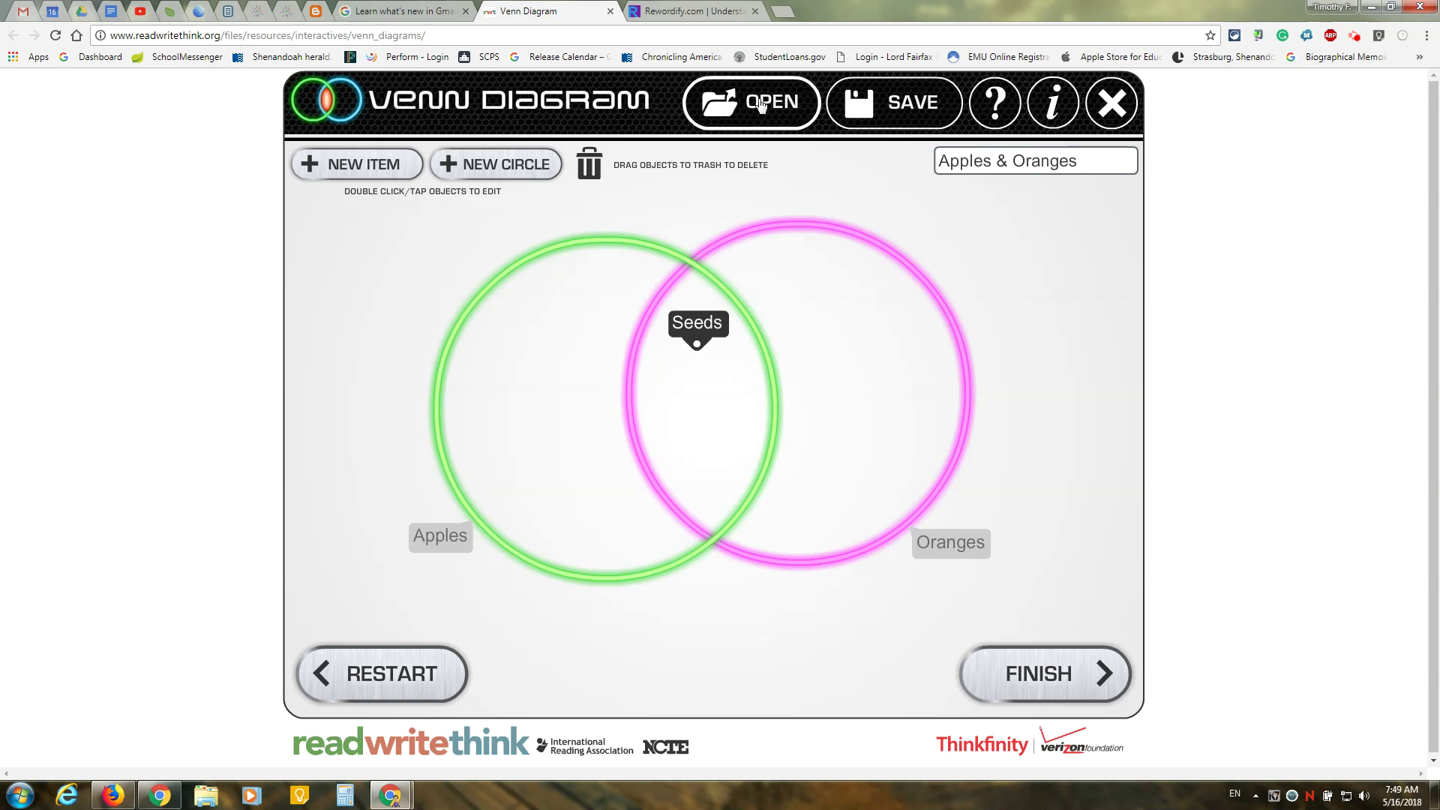
pyautogui.click(1042, 684)
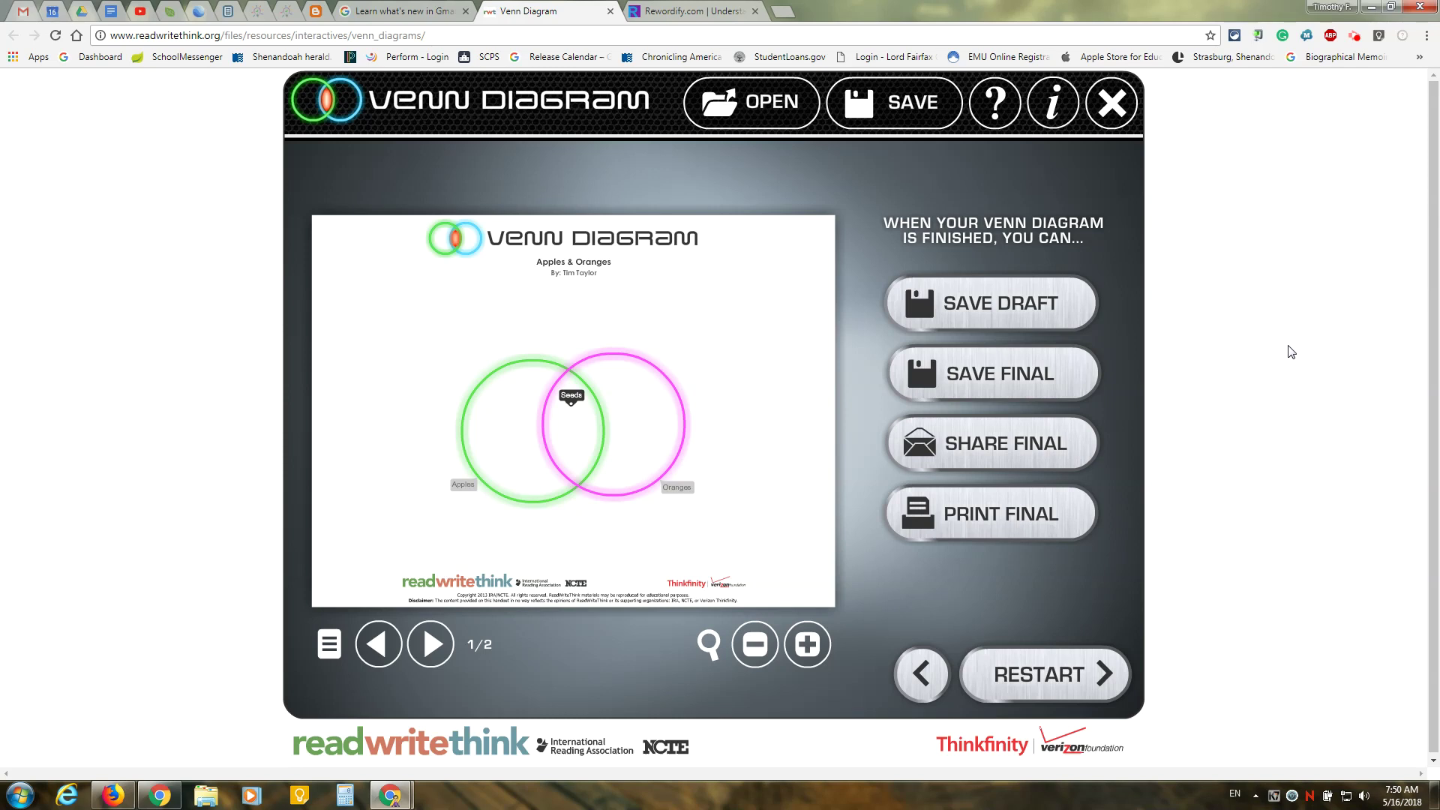
# On the Rewordify home page, try the yellow text box, then launch the guided demo
pyautogui.click(686, 11)
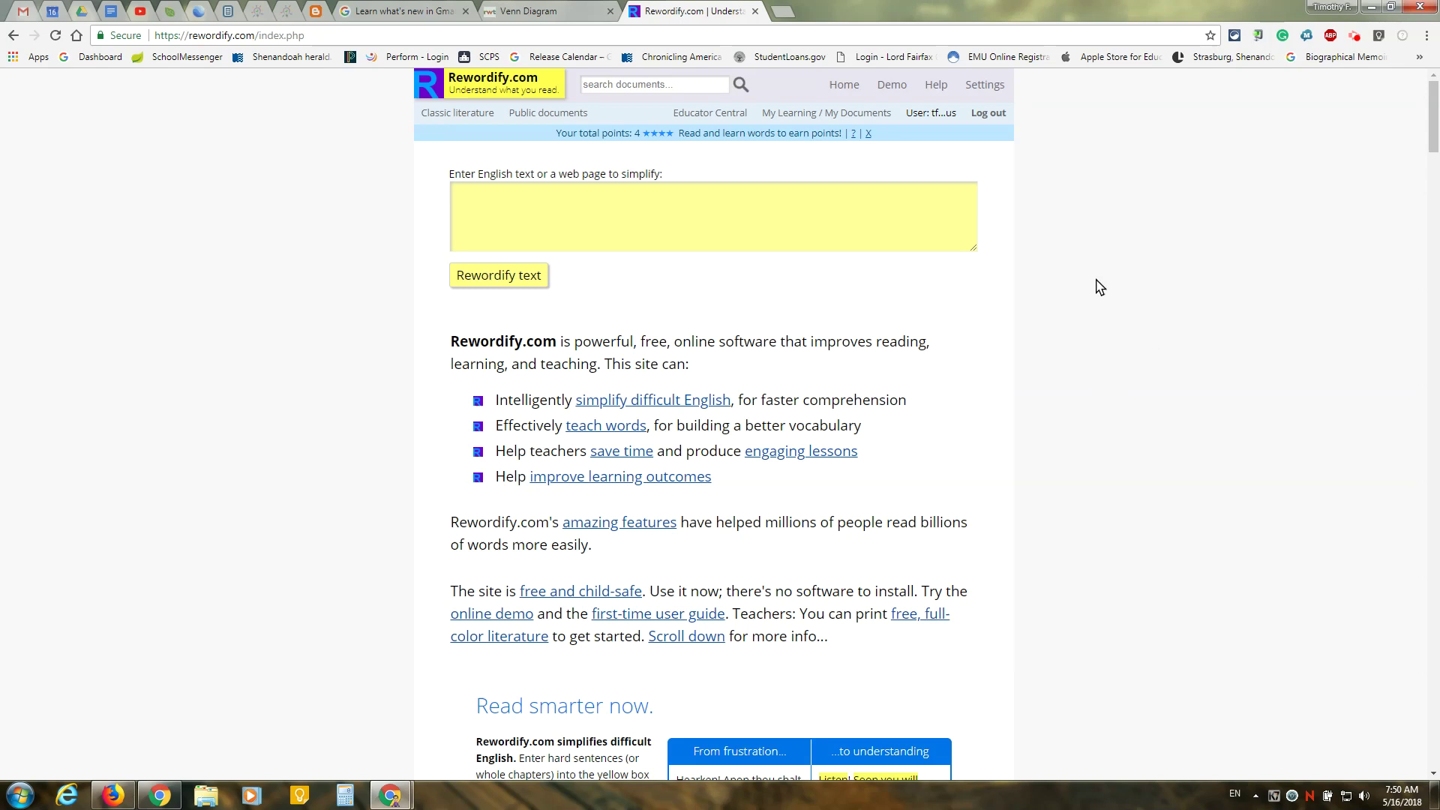
pyautogui.click(698, 221)
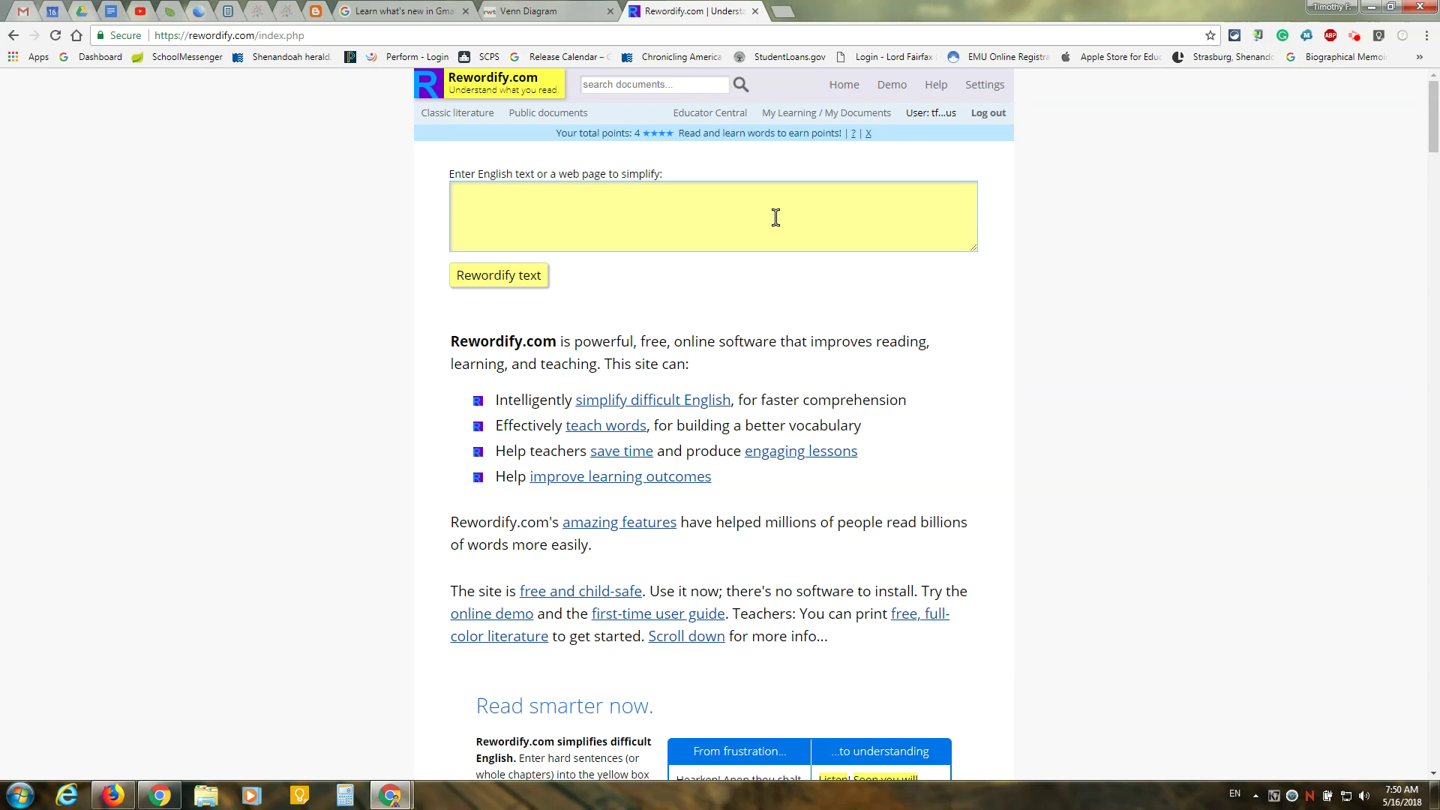
pyautogui.click(1185, 286)
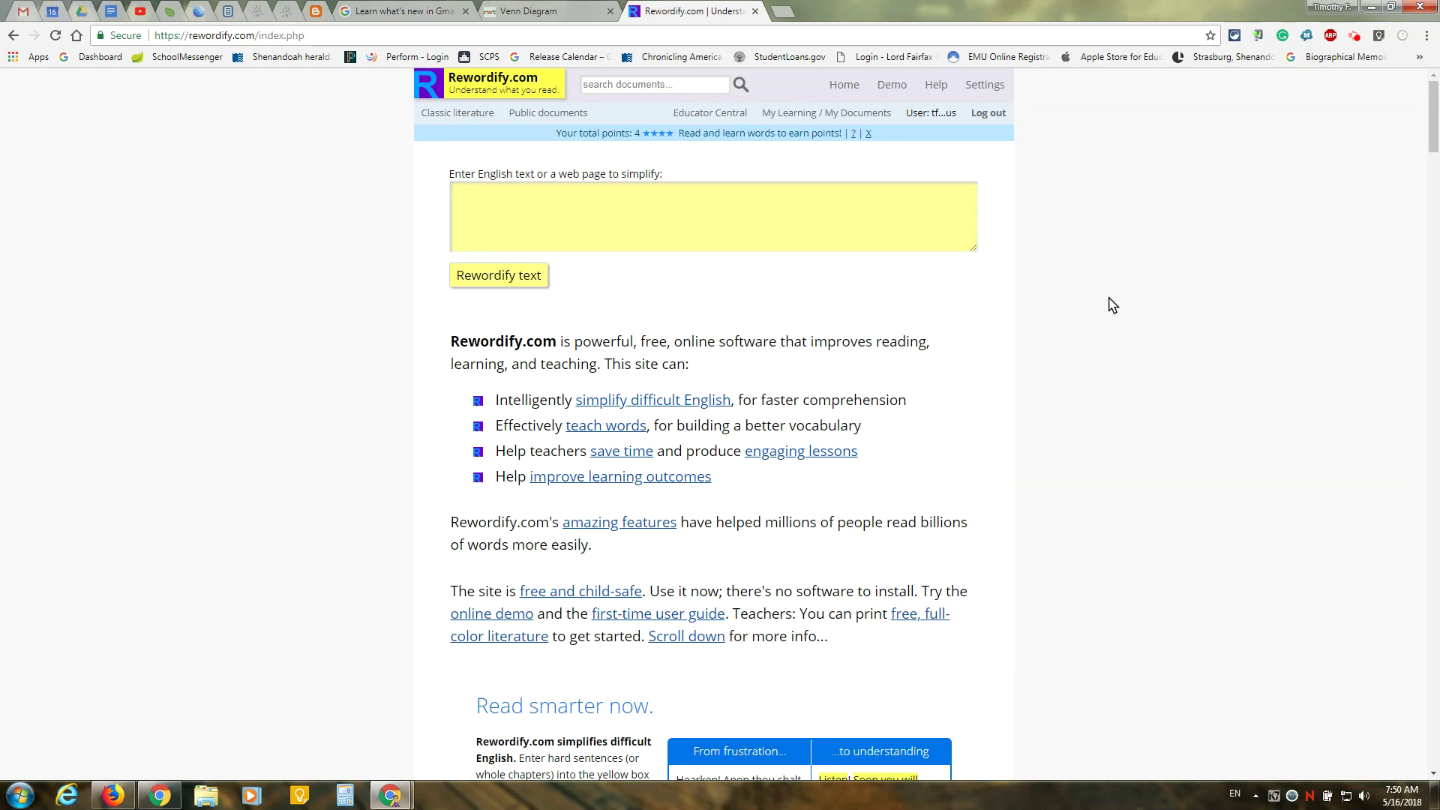
pyautogui.click(697, 204)
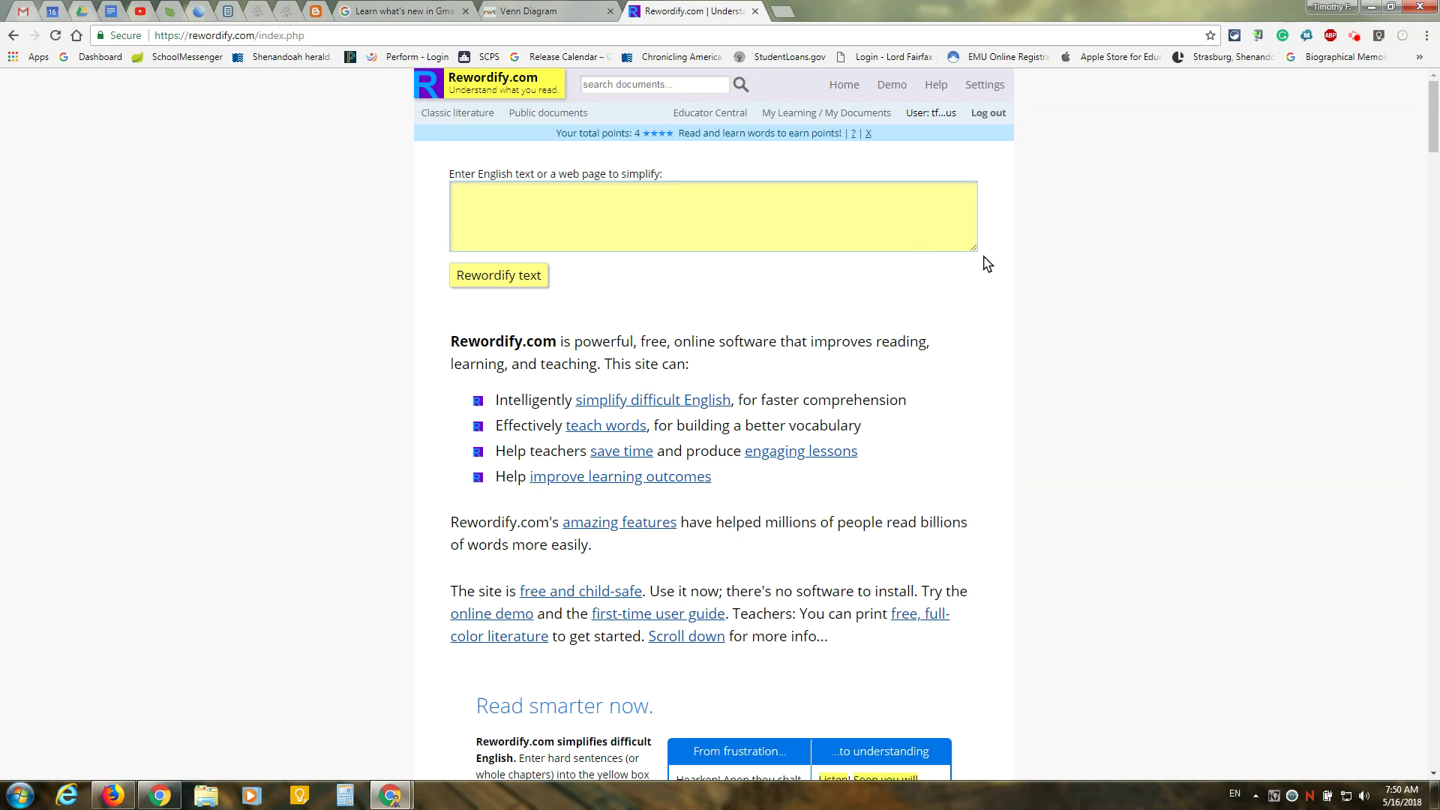
pyautogui.click(1034, 262)
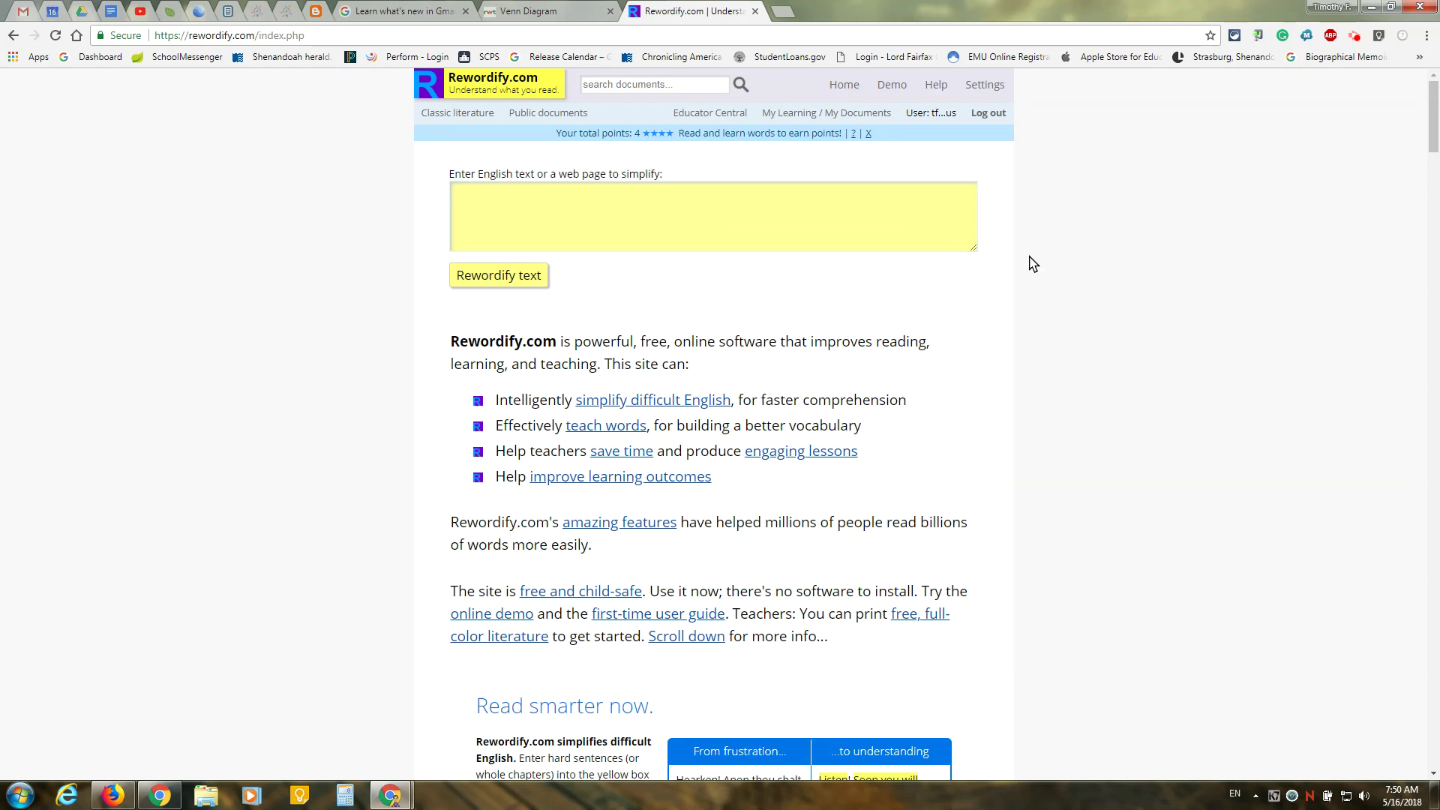
pyautogui.click(890, 89)
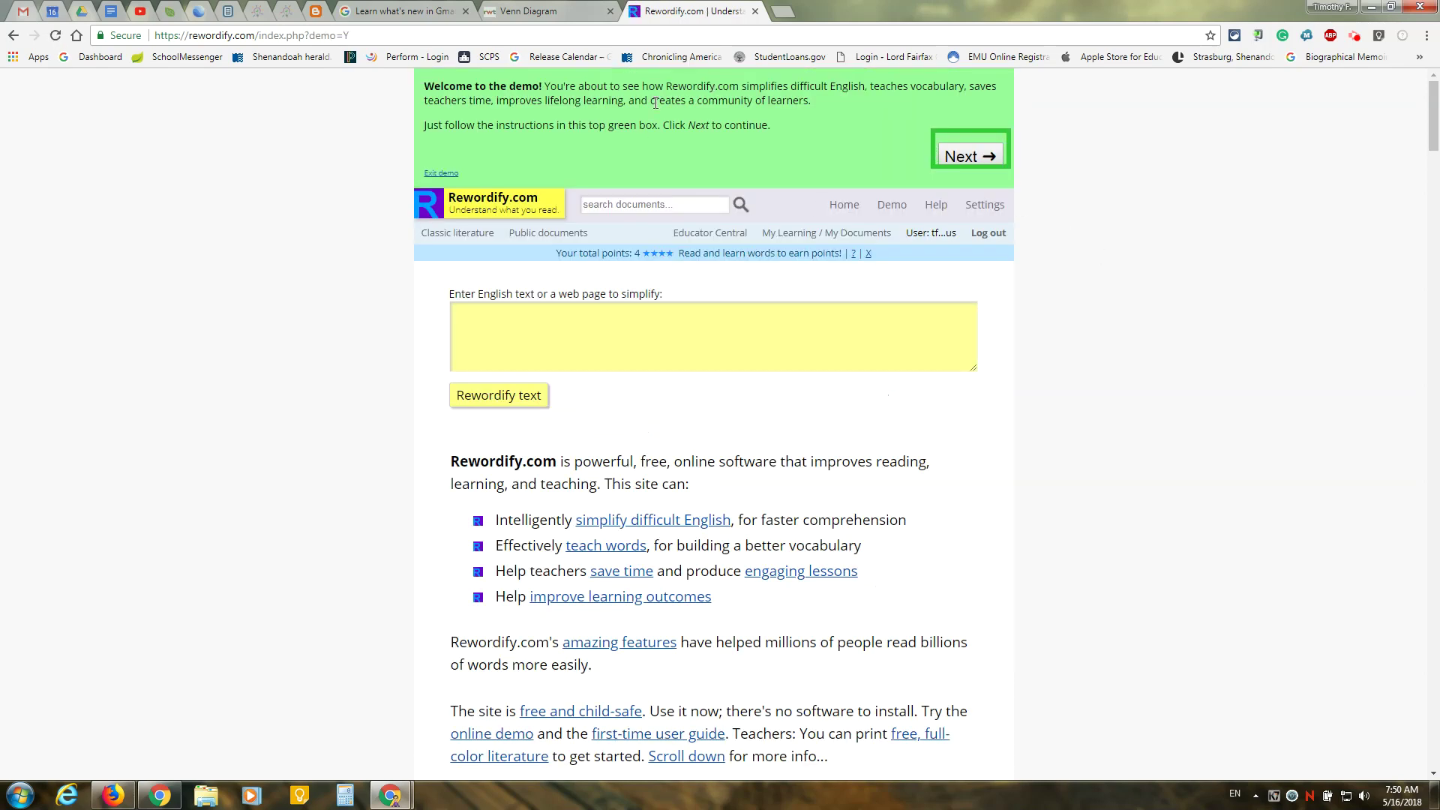
# Advance the Rewordify demo past the dictionary lookup, amidst and tyrant examples to the final instruction
pyautogui.click(963, 156)
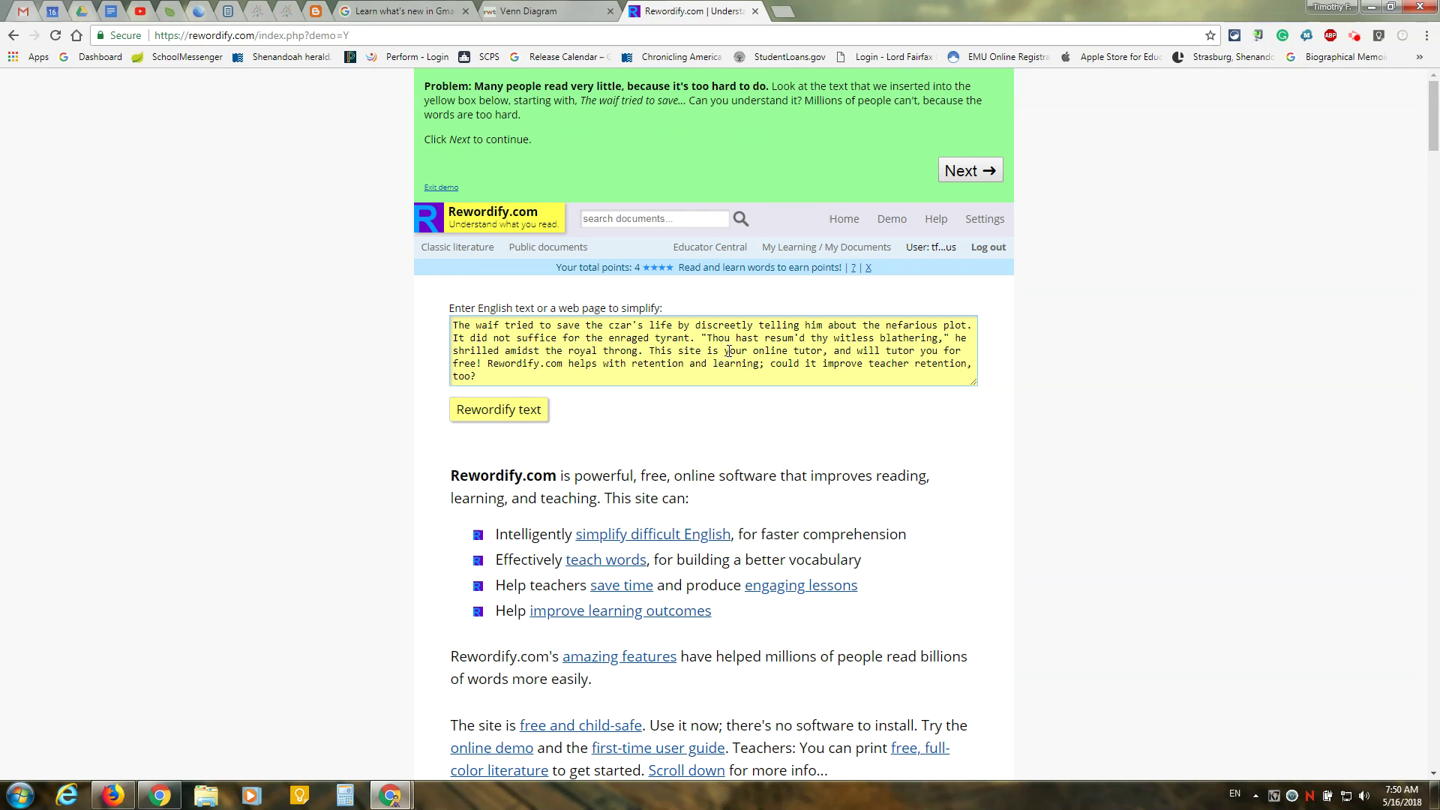
pyautogui.click(960, 176)
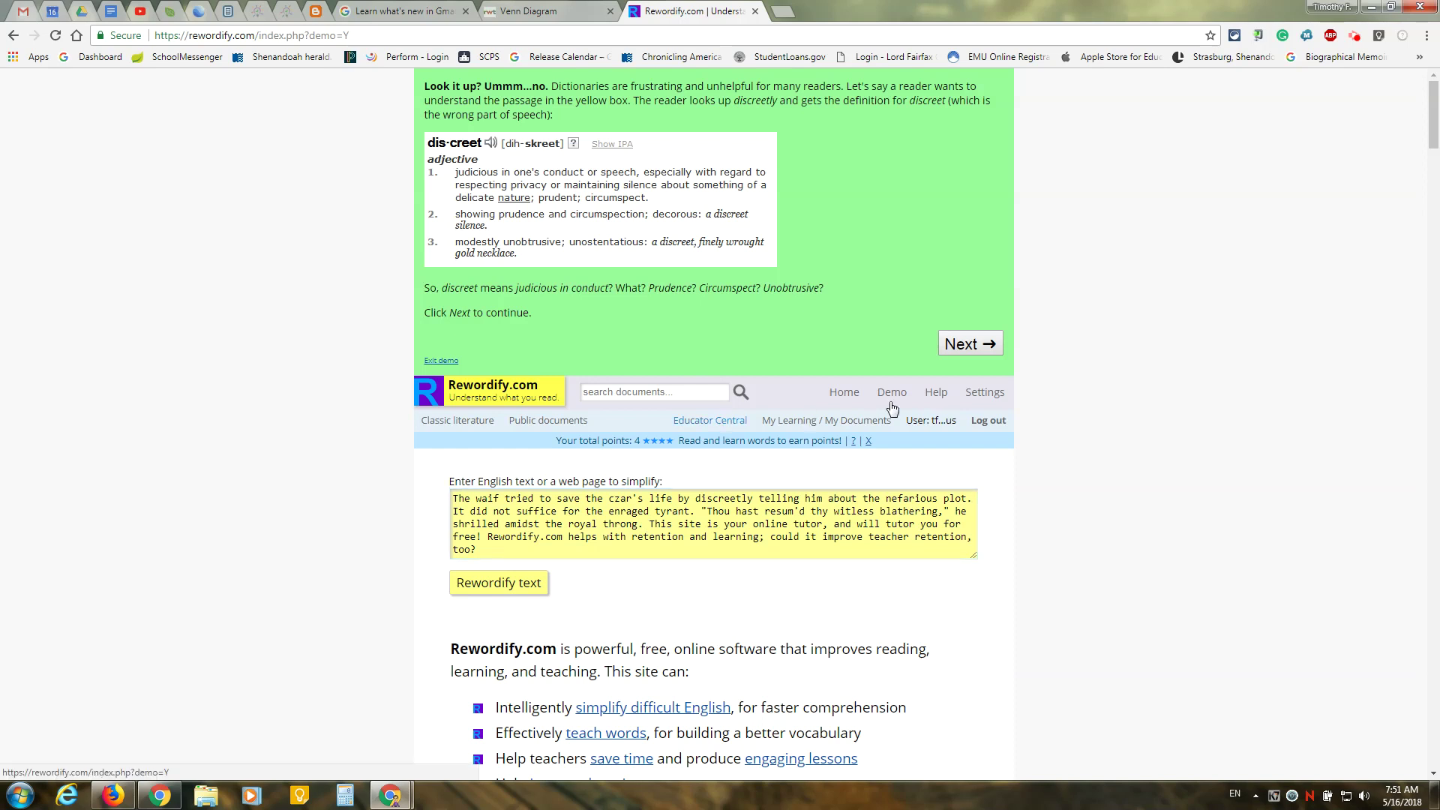
pyautogui.click(964, 345)
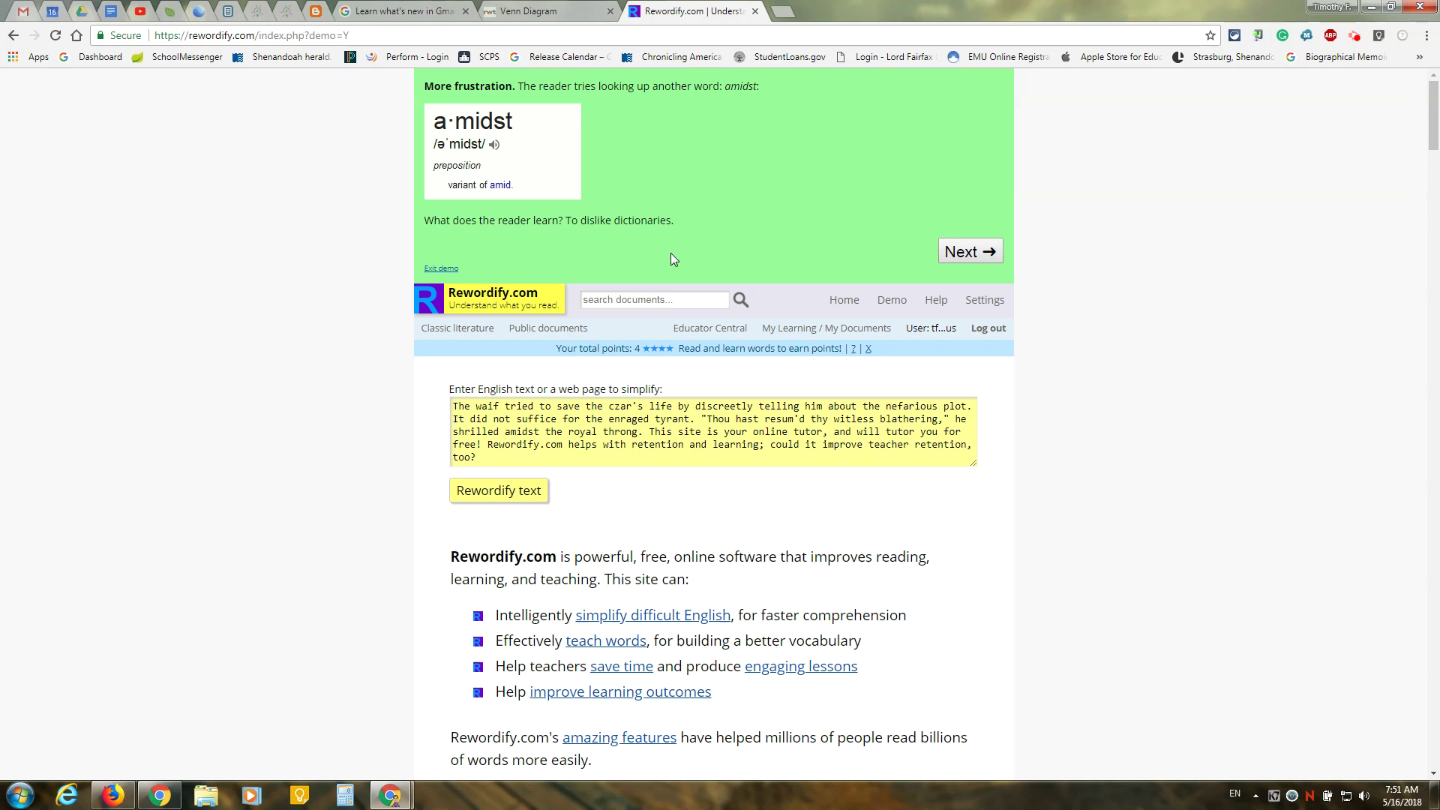
pyautogui.click(963, 253)
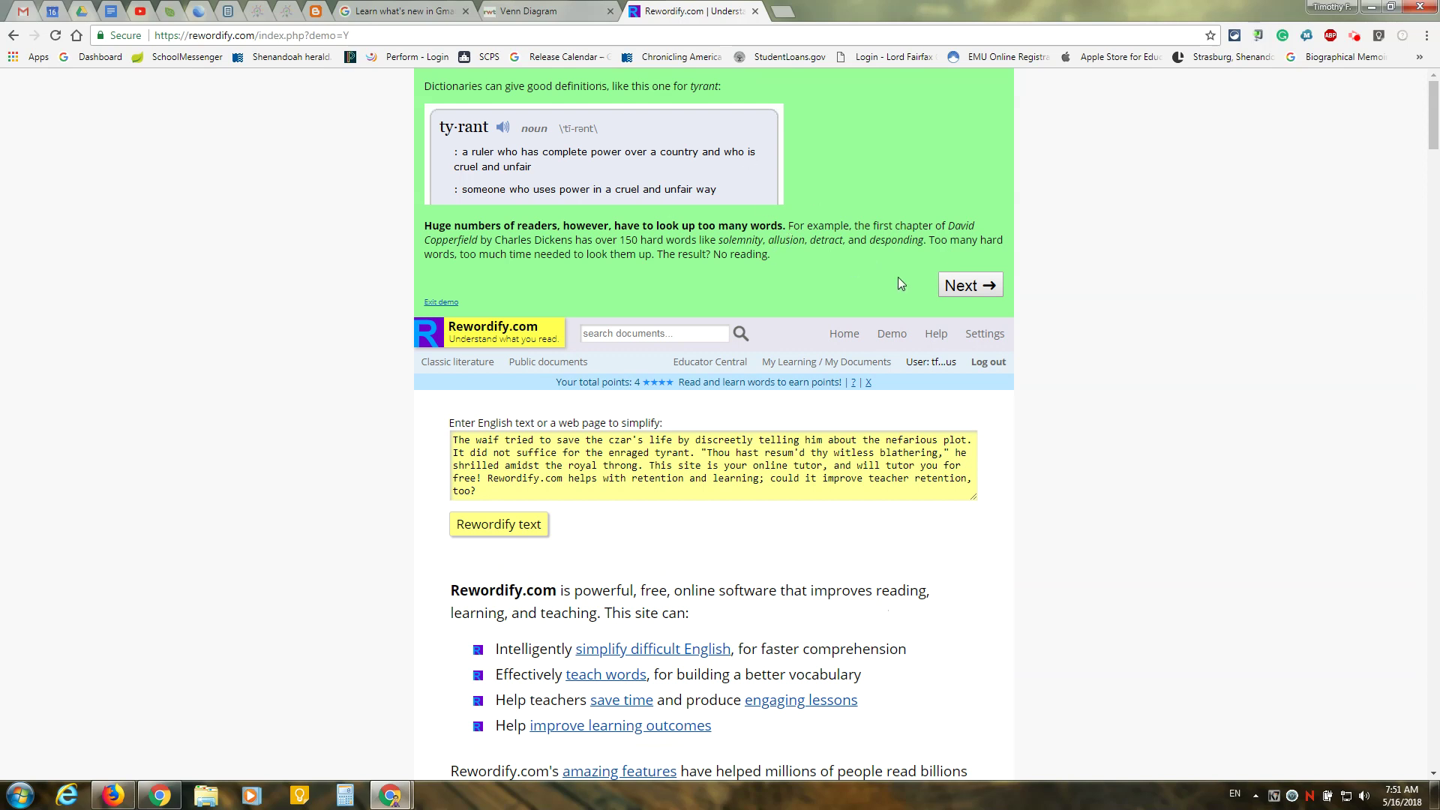
pyautogui.click(961, 284)
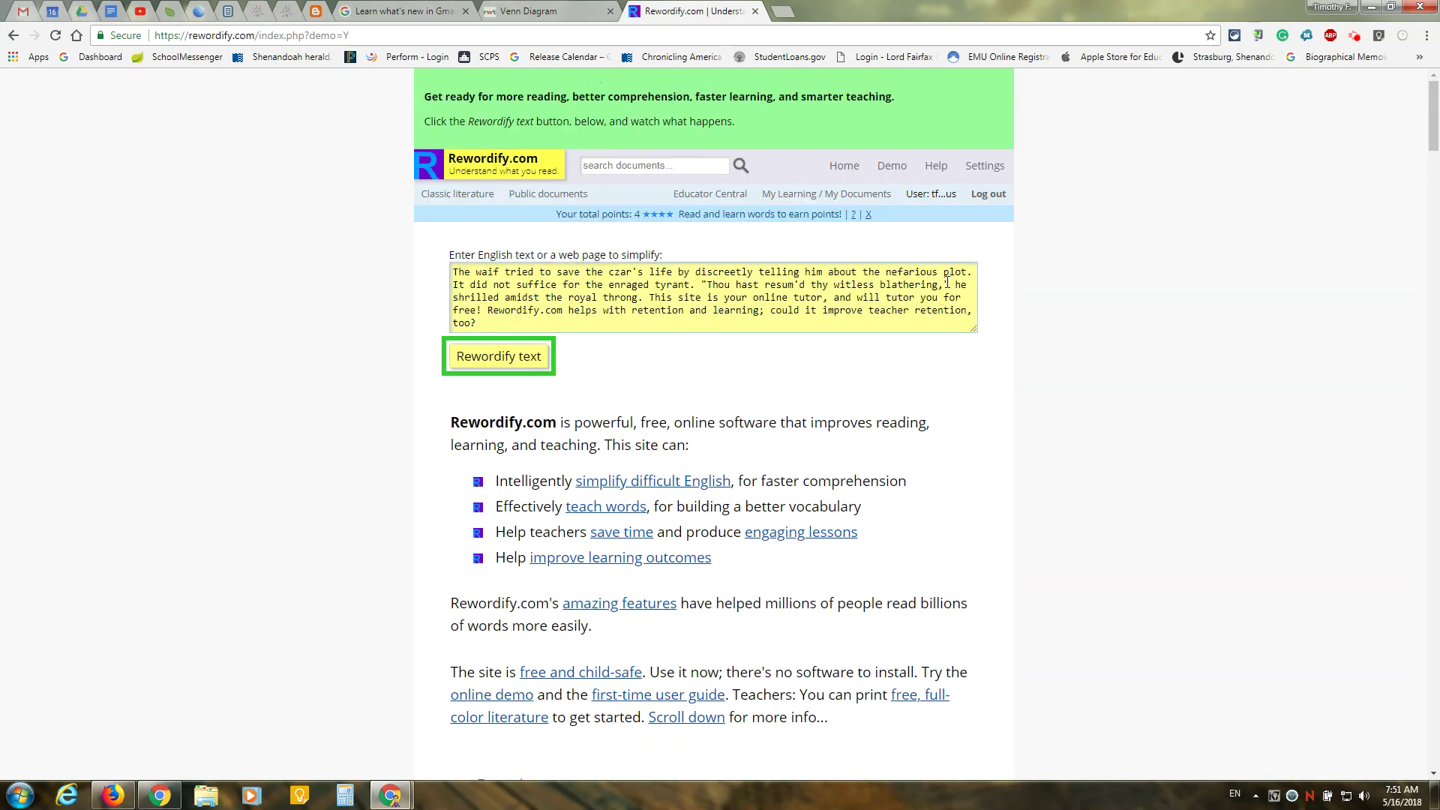
# Rewordify the sample passage so hard words appear as simpler highlighted phrases
pyautogui.click(509, 361)
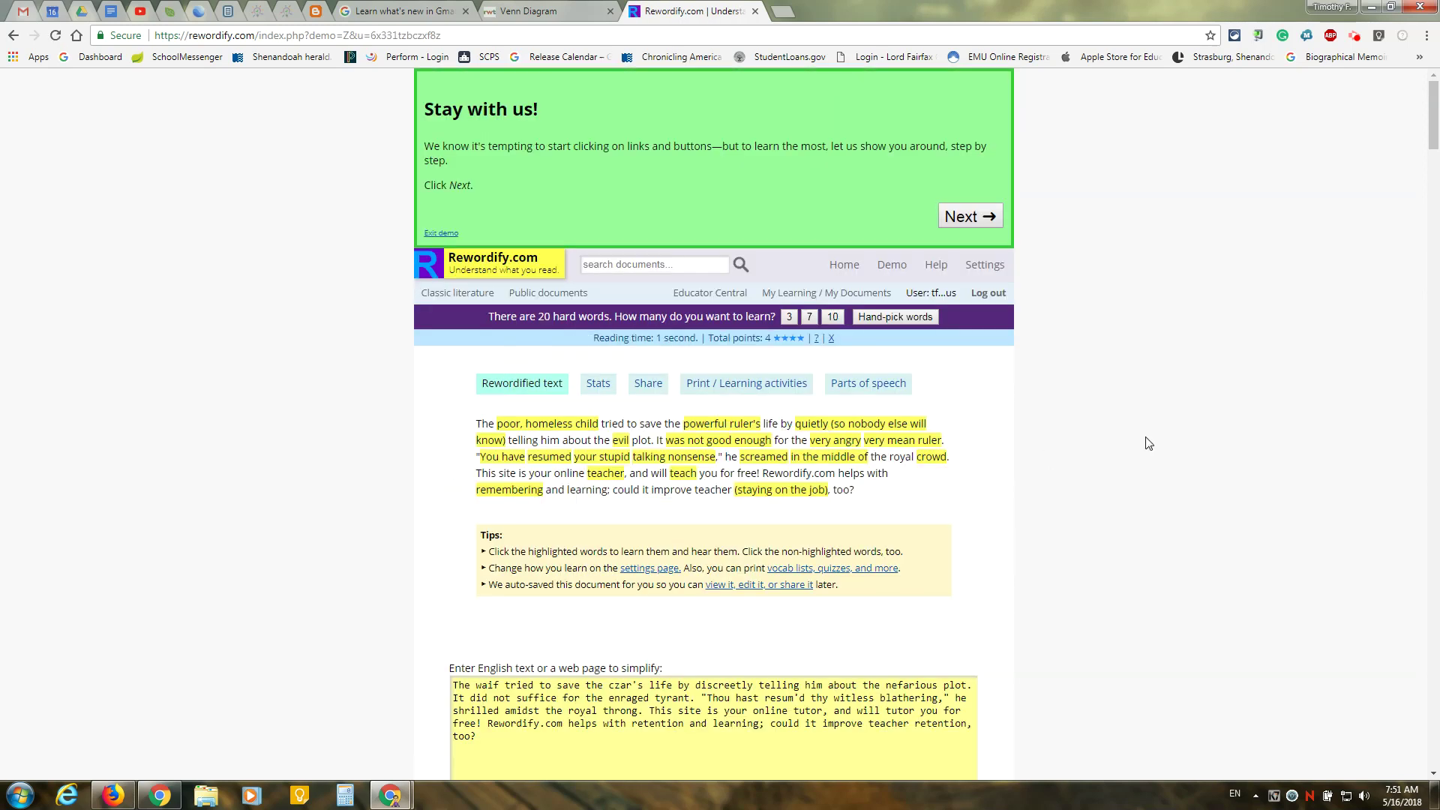
pyautogui.scroll(-1, 1143, 461)
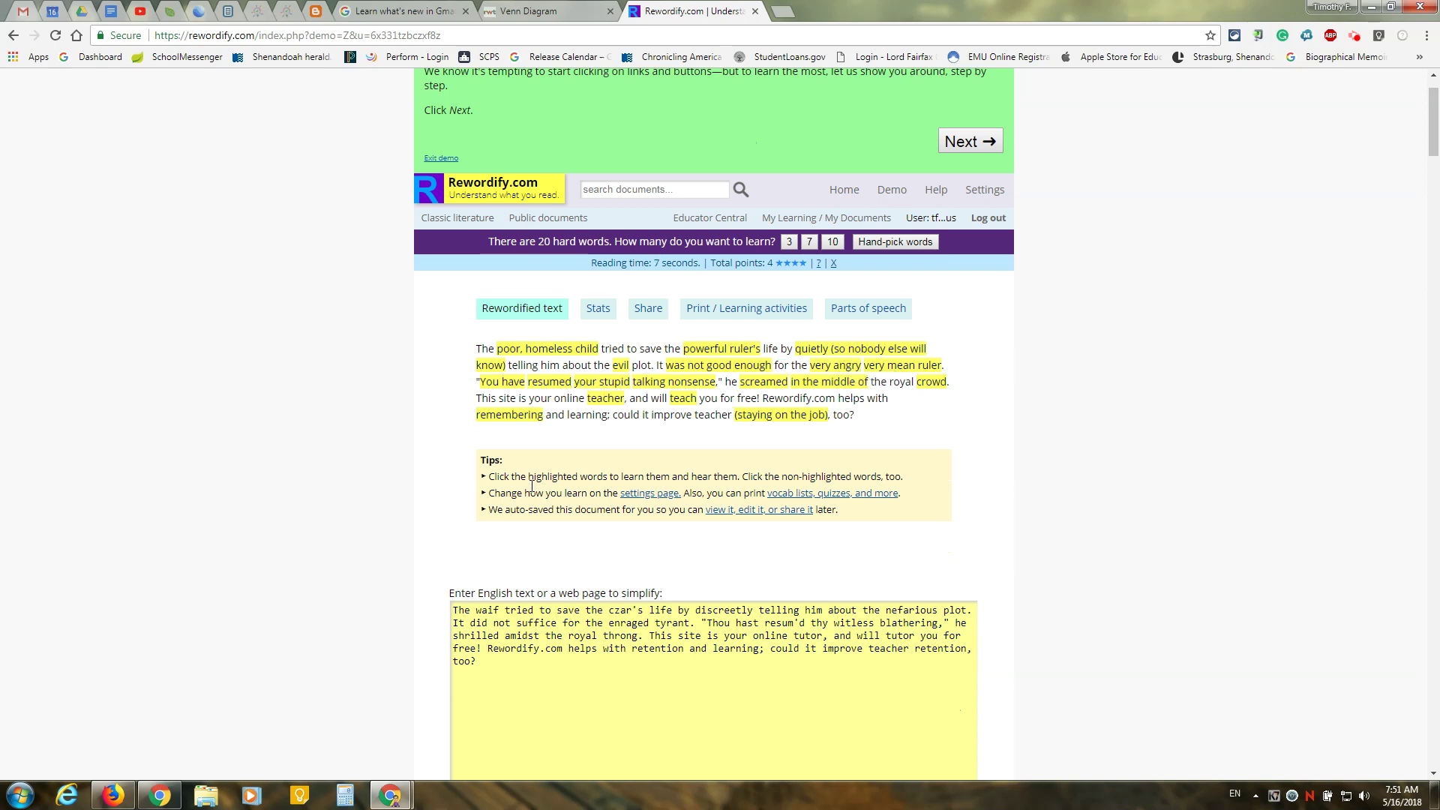
pyautogui.click(507, 607)
# Reveal 'waif' behind 'poor, homeless child', hear it pronounced, and close the popup
pyautogui.moveTo(523, 354)
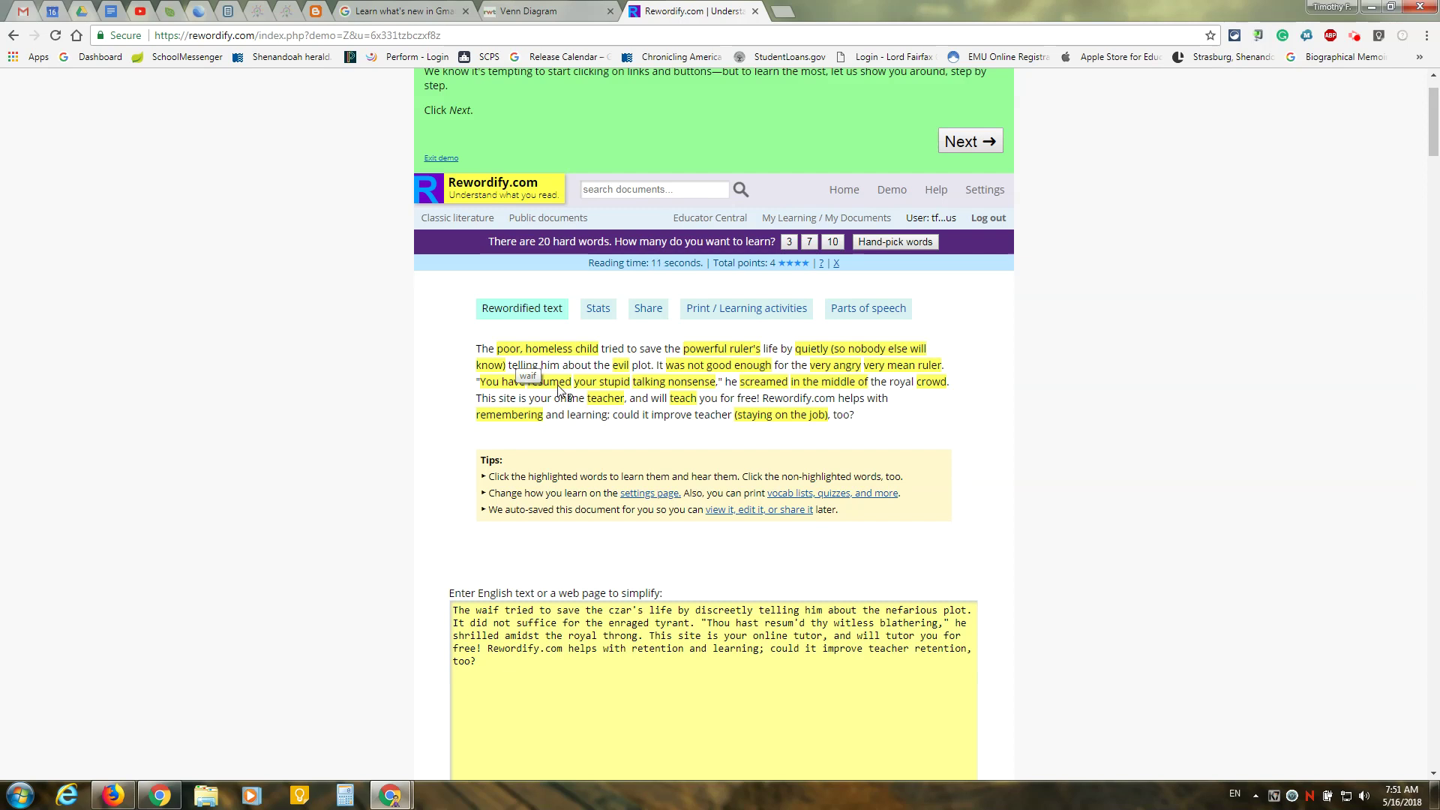
pyautogui.click(555, 352)
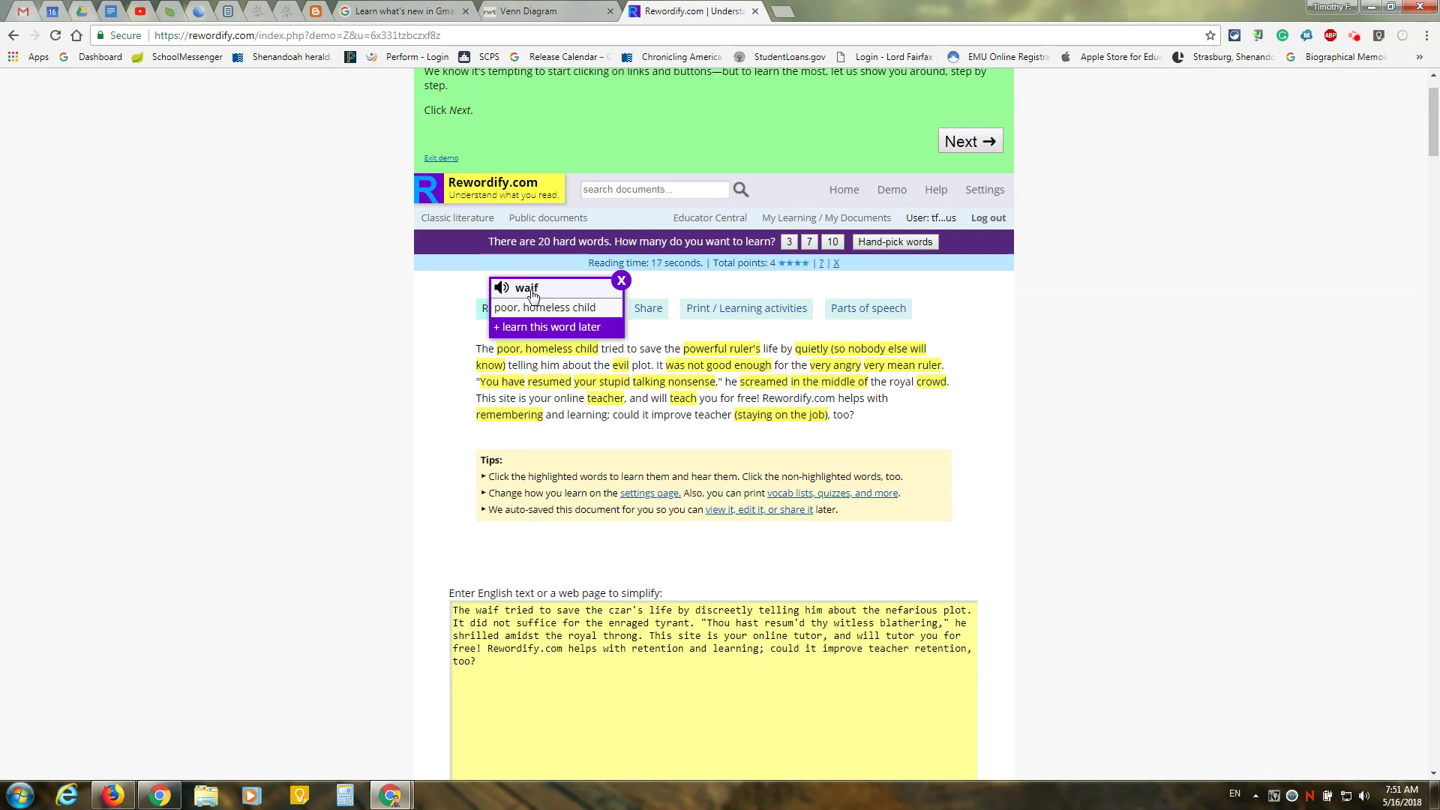
pyautogui.click(521, 328)
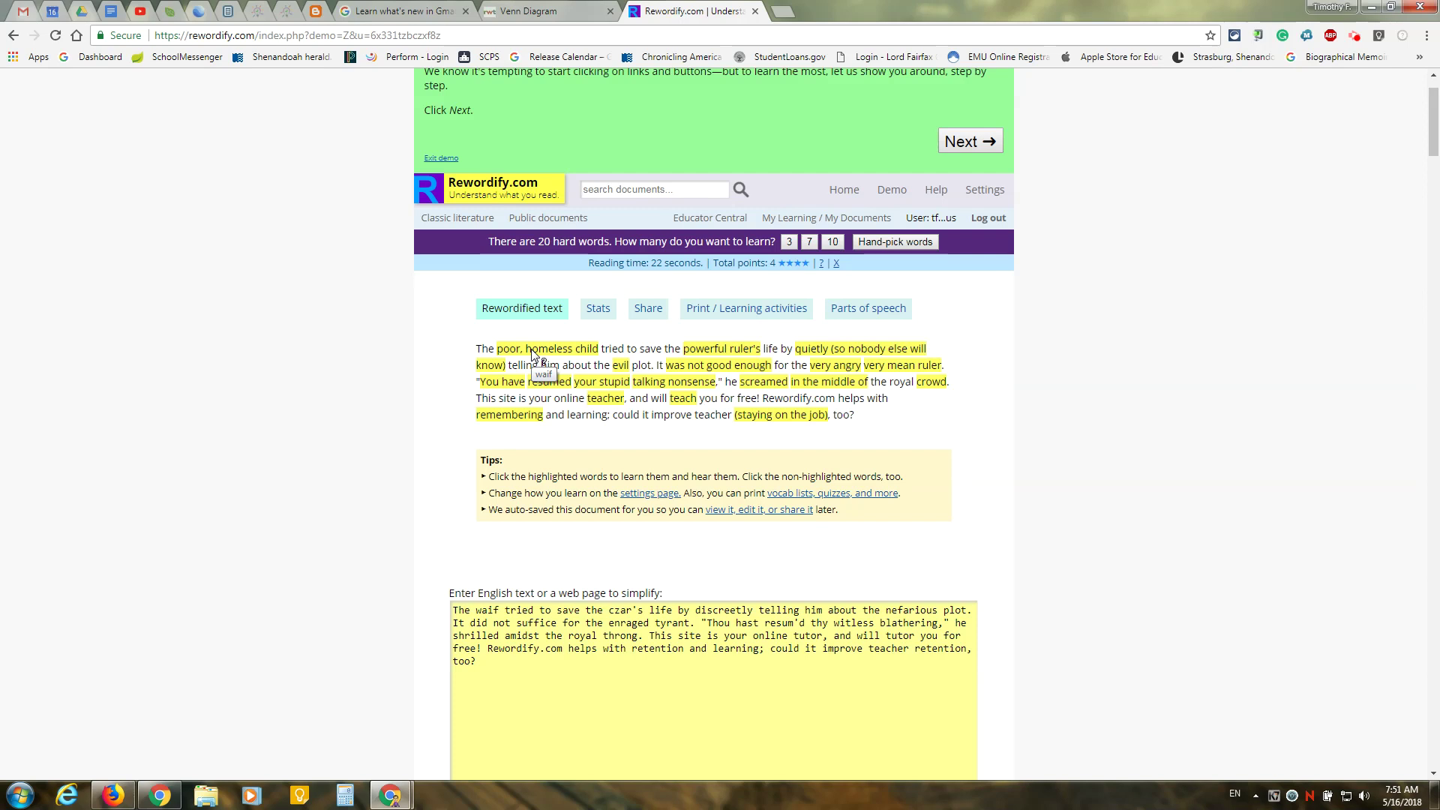
pyautogui.click(533, 351)
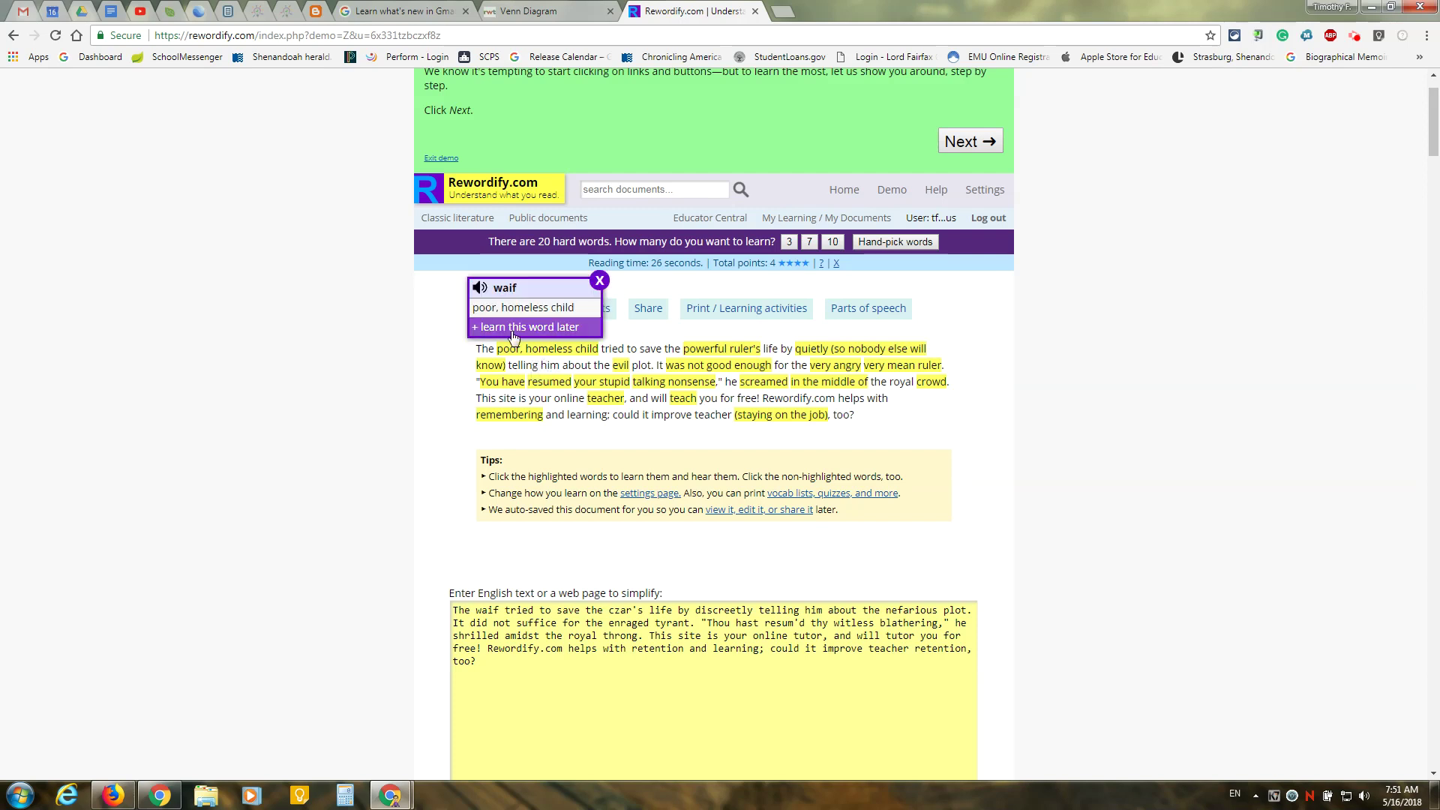
pyautogui.click(479, 289)
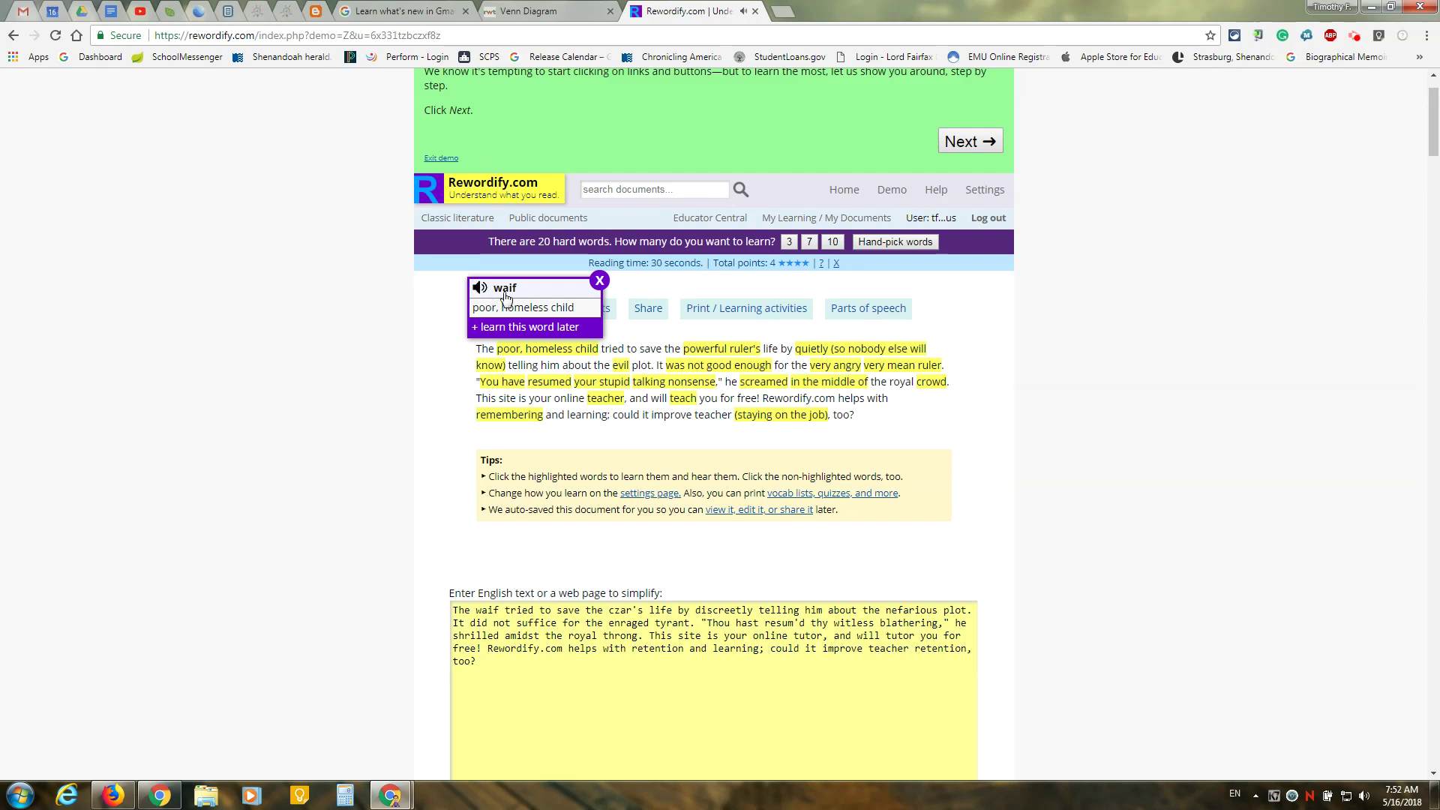
pyautogui.click(599, 283)
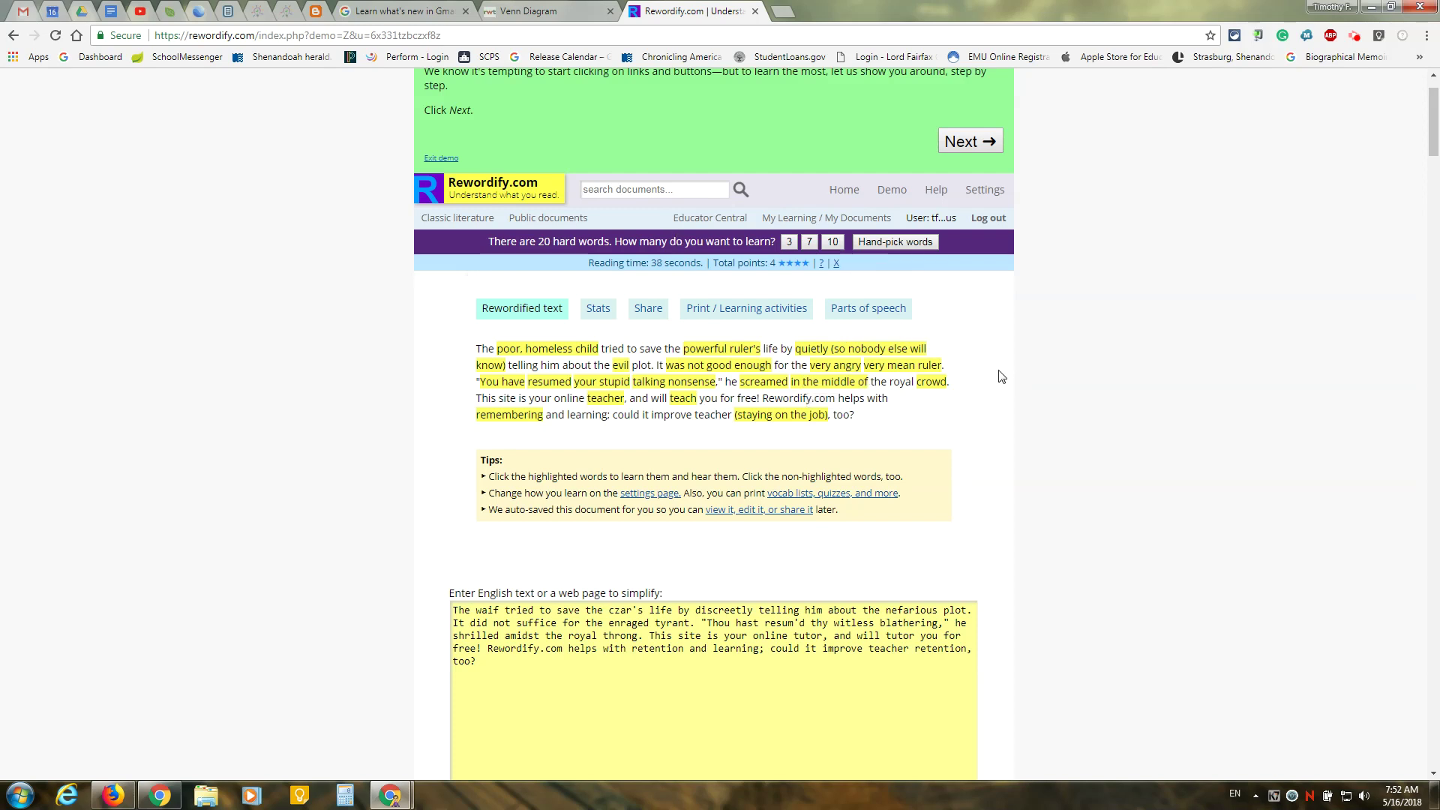
pyautogui.scroll(1, 997, 474)
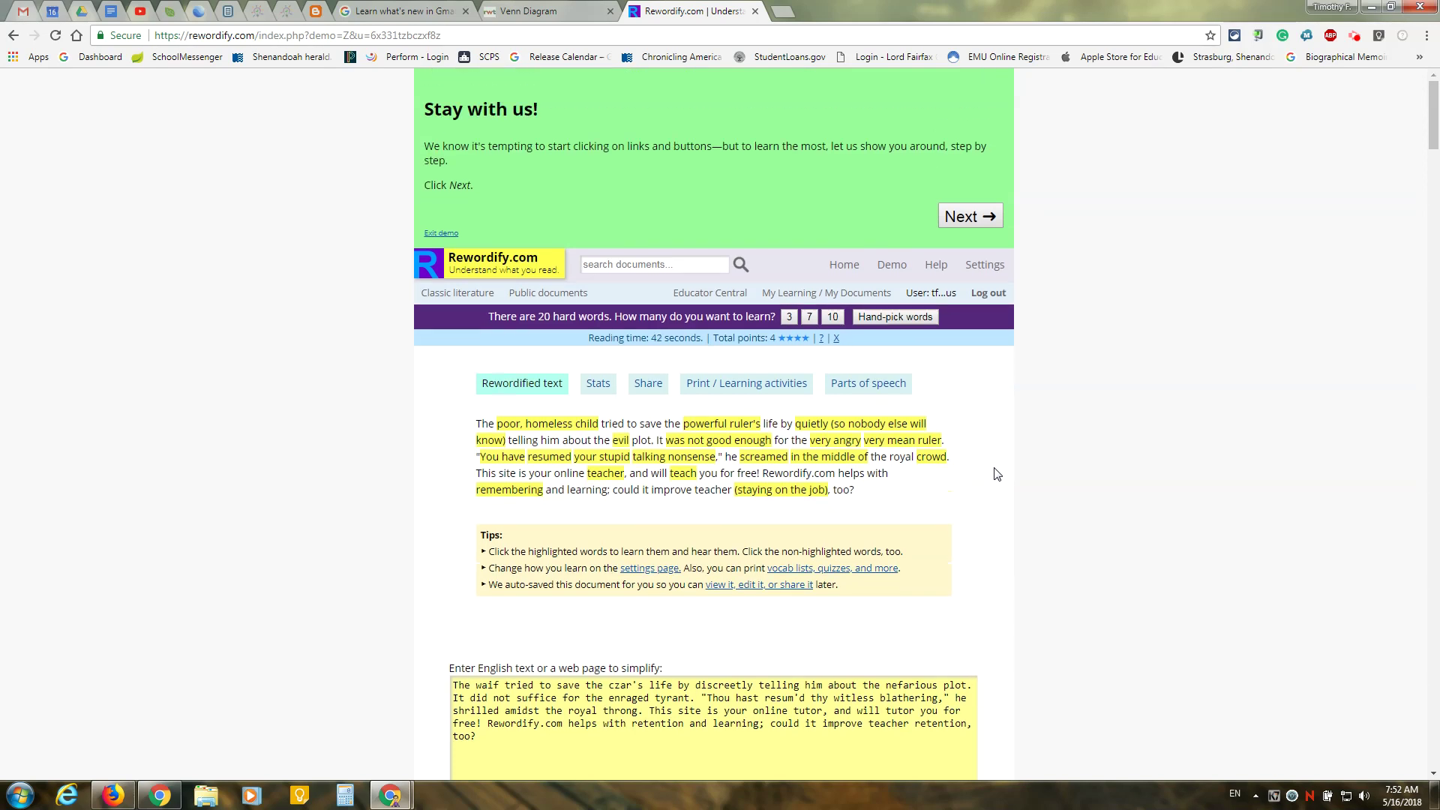
pyautogui.scroll(-4, 997, 474)
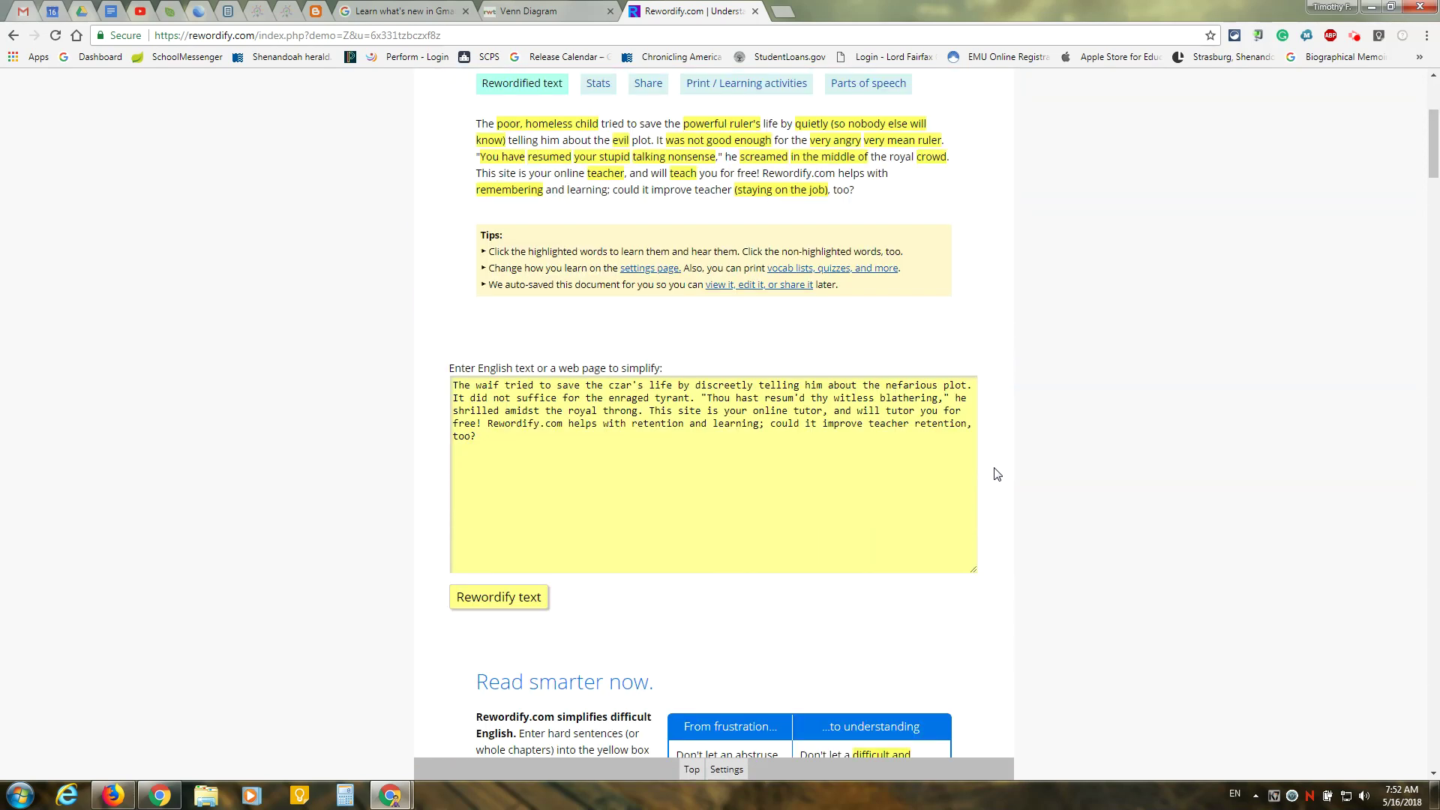
pyautogui.scroll(-2, 996, 474)
pyautogui.scroll(6, 997, 474)
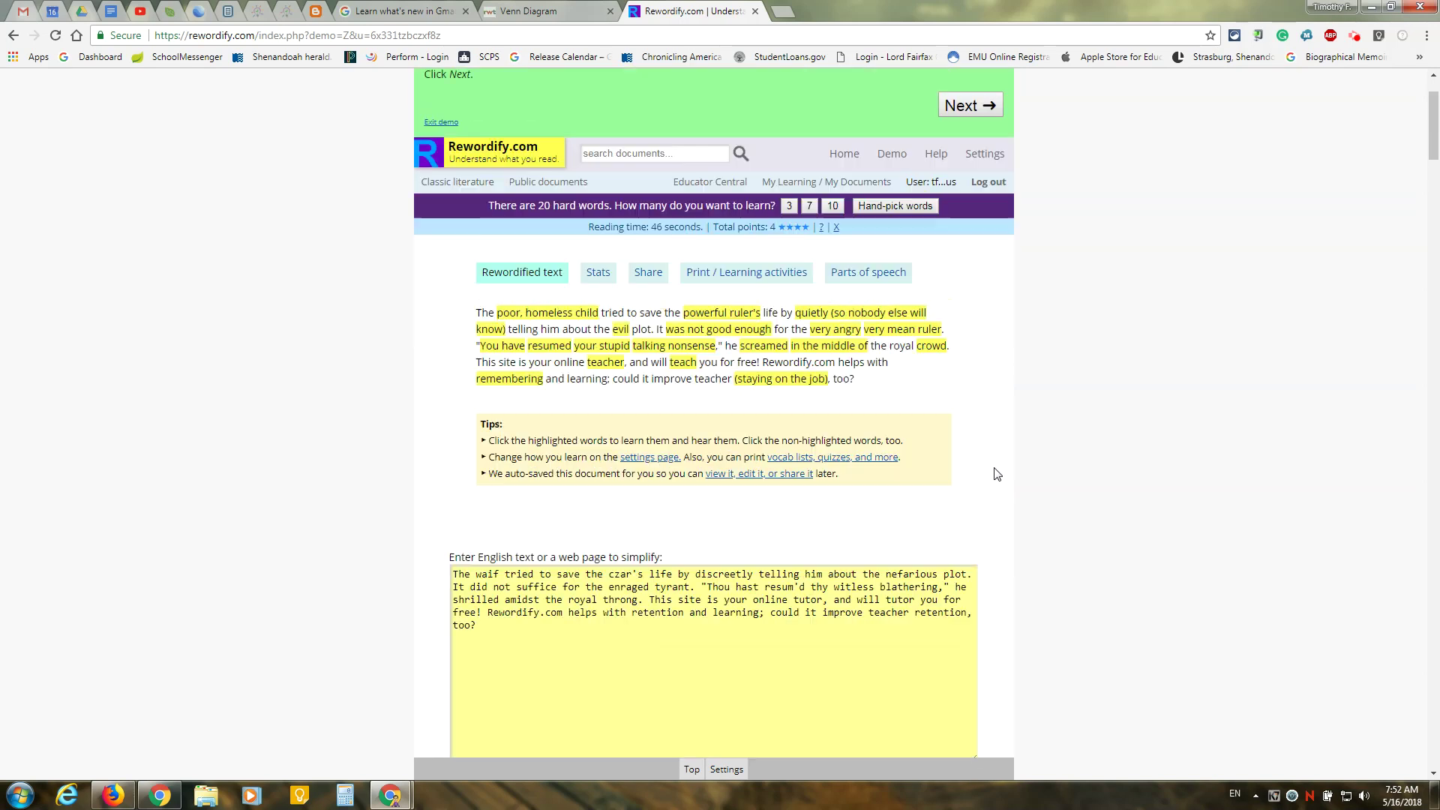